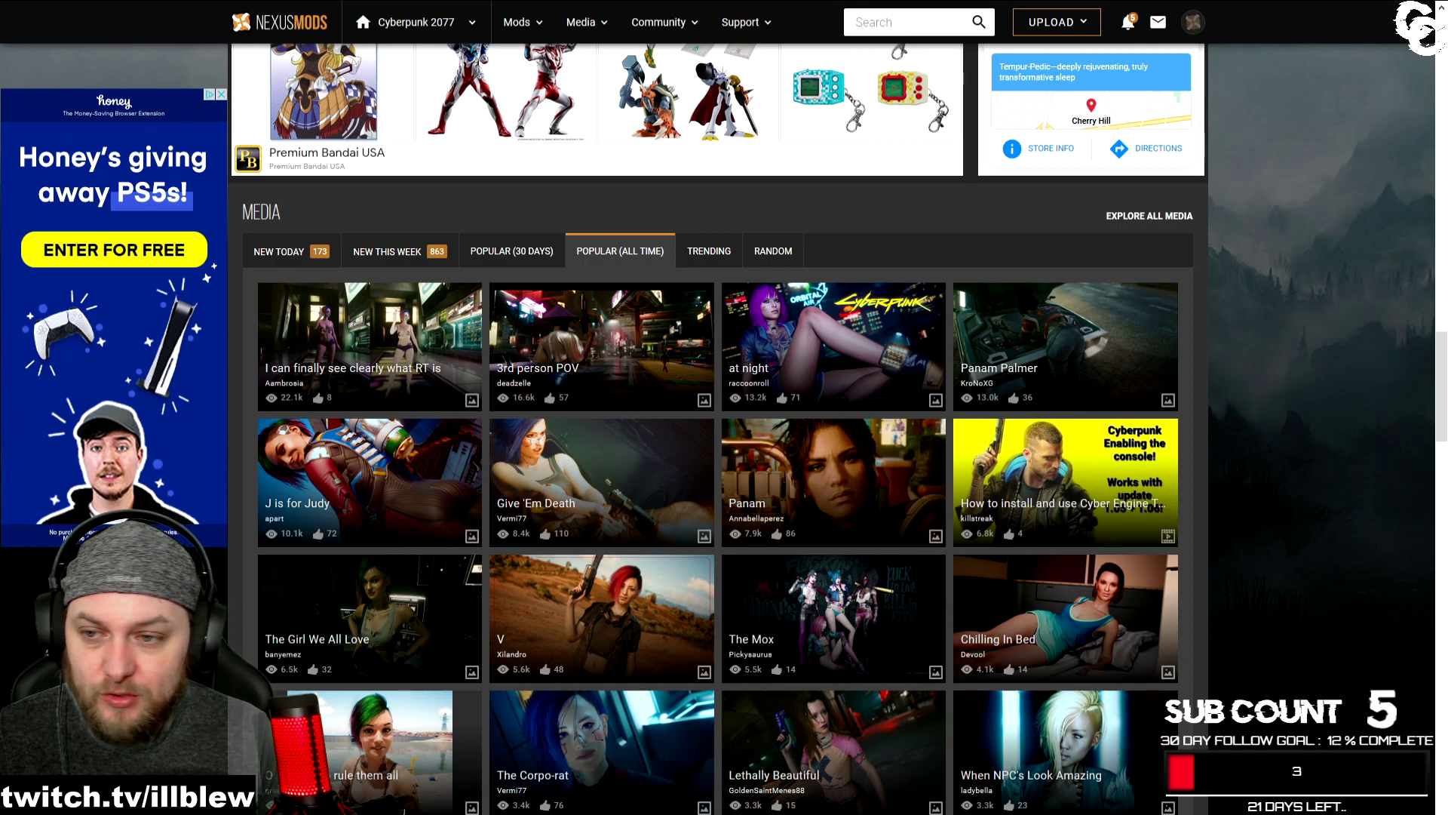
- Switch to the Cyber Engine Tweaks mod page, then bring its downloaded archive forward
key("ctrl+Tab")
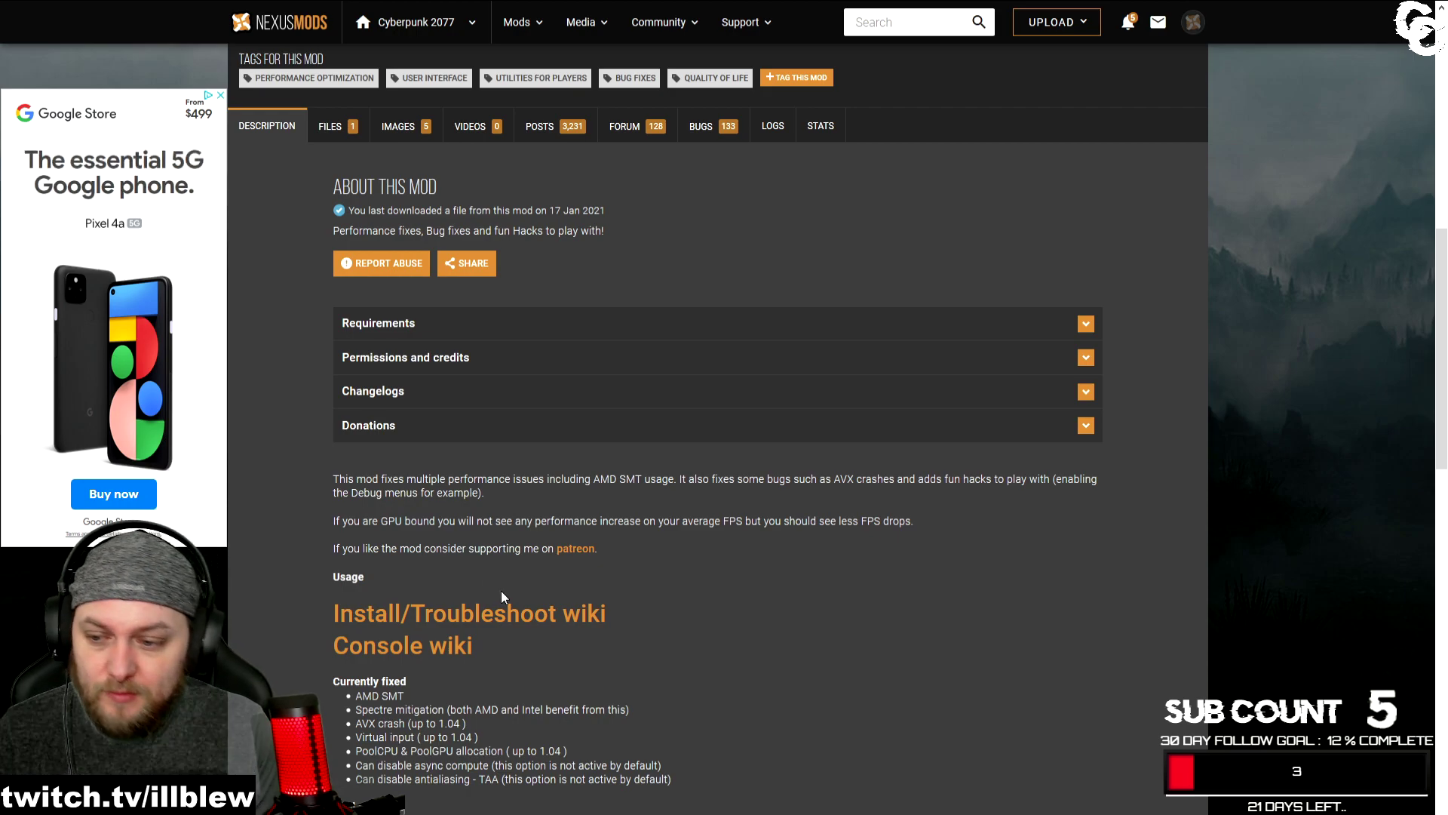
key("alt+Tab")
key("alt+Tab")
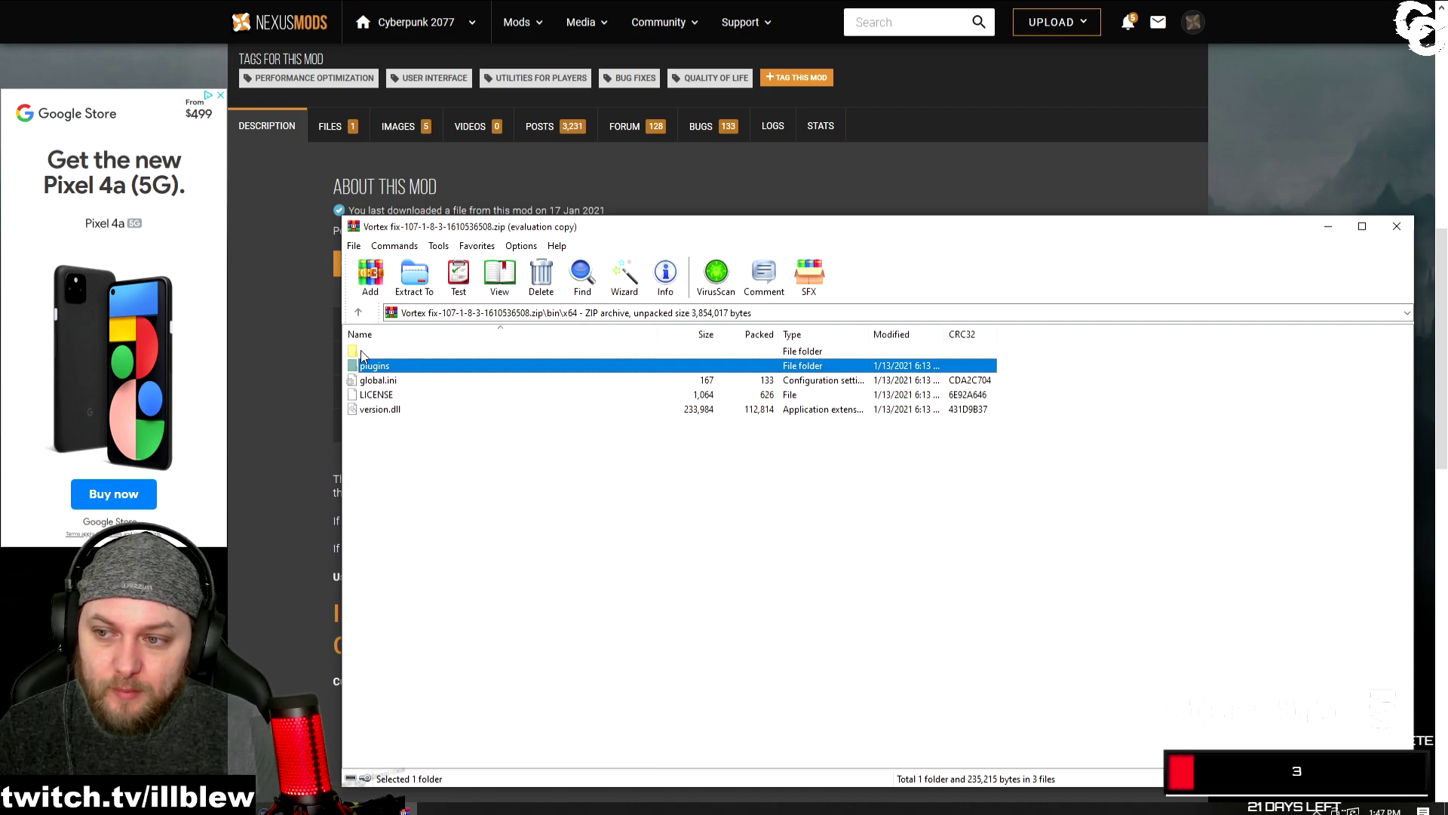
- Show the archive's bin\x64 contents and open Cyberpunk 2077's local files from Steam
double_click(363, 350)
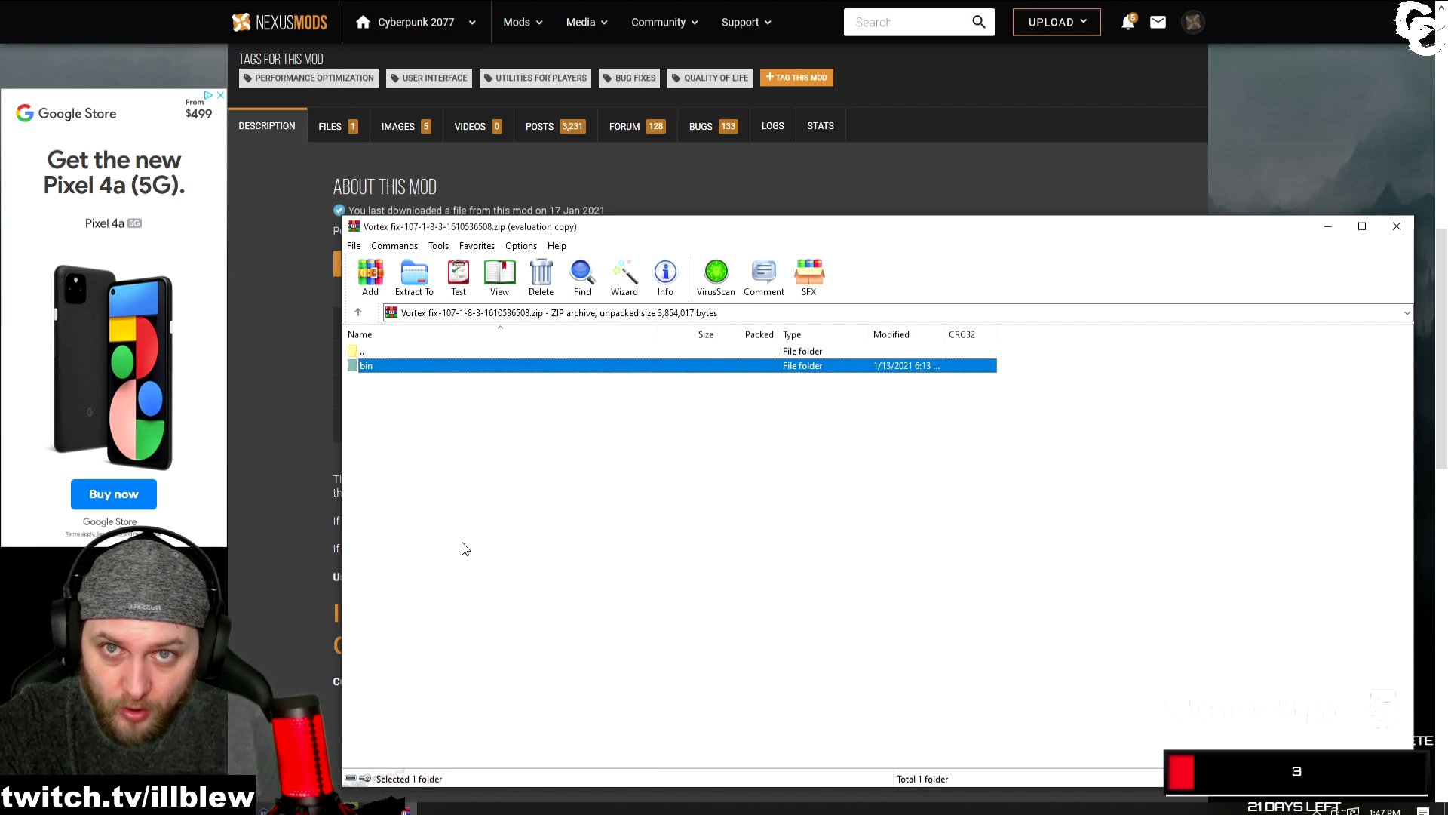
double_click(453, 371)
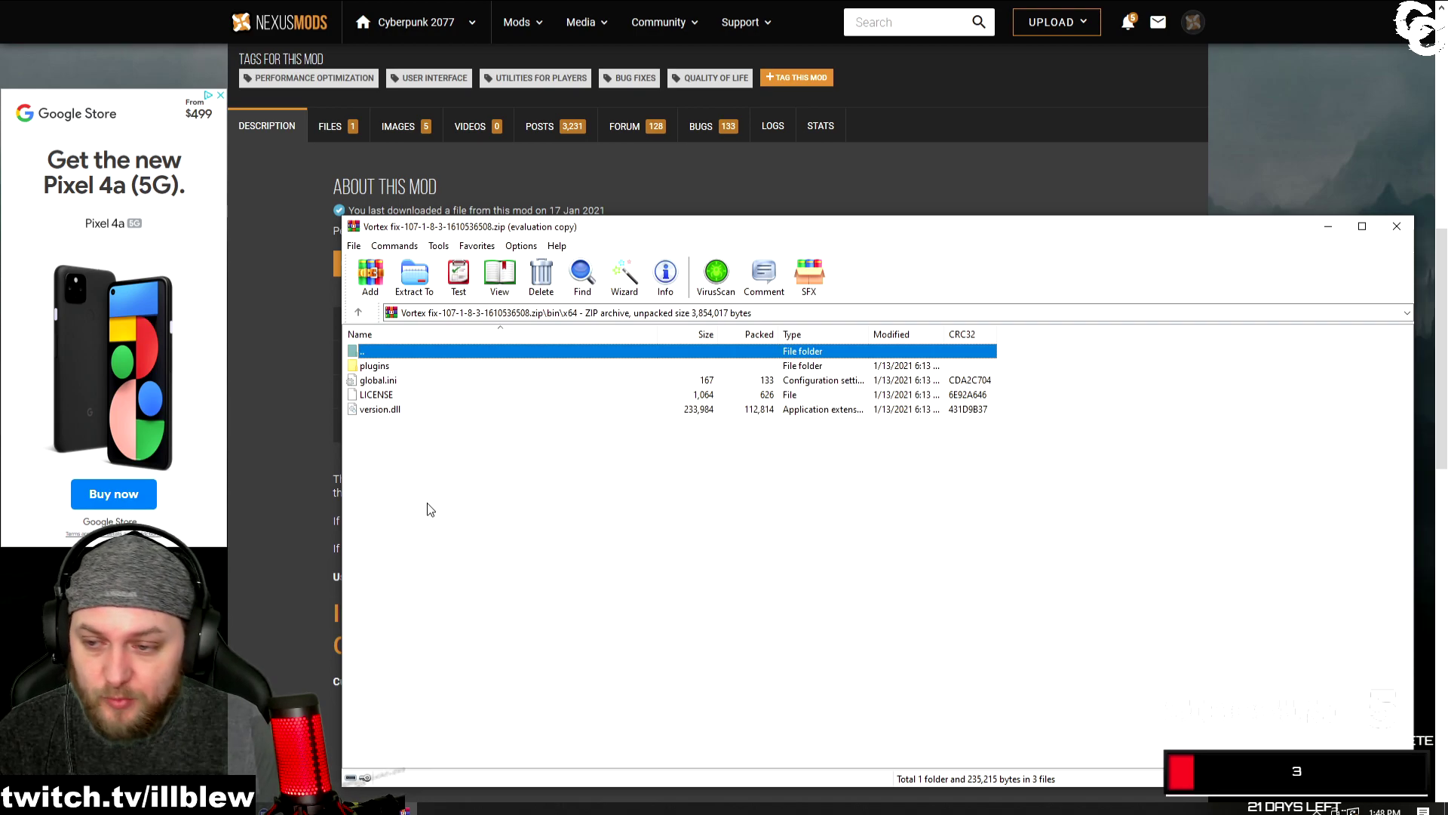
key("alt+Tab")
key("Tab")
key("Tab")
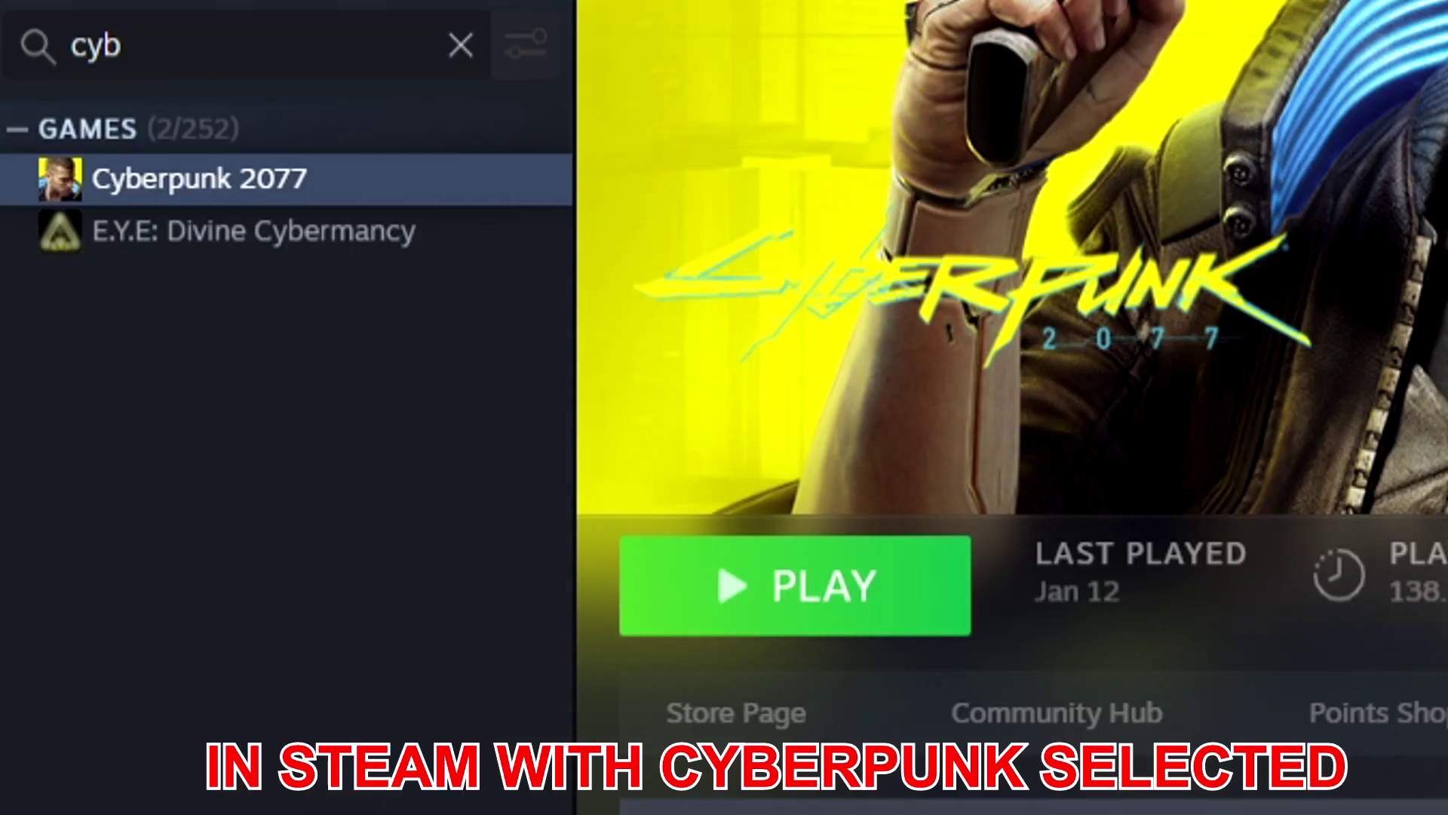
right_click(241, 190)
mouse_move(318, 421)
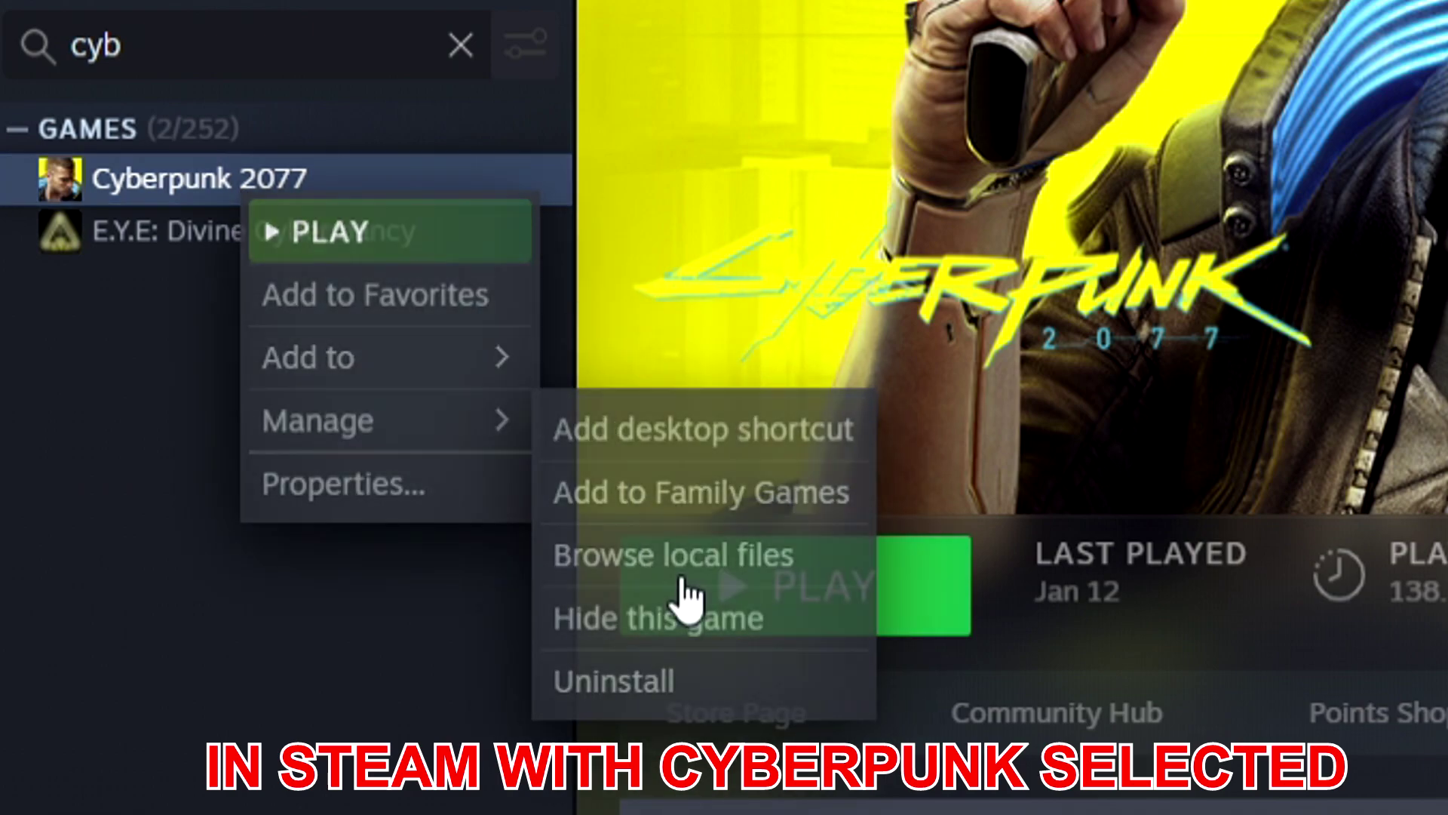
left_click(679, 557)
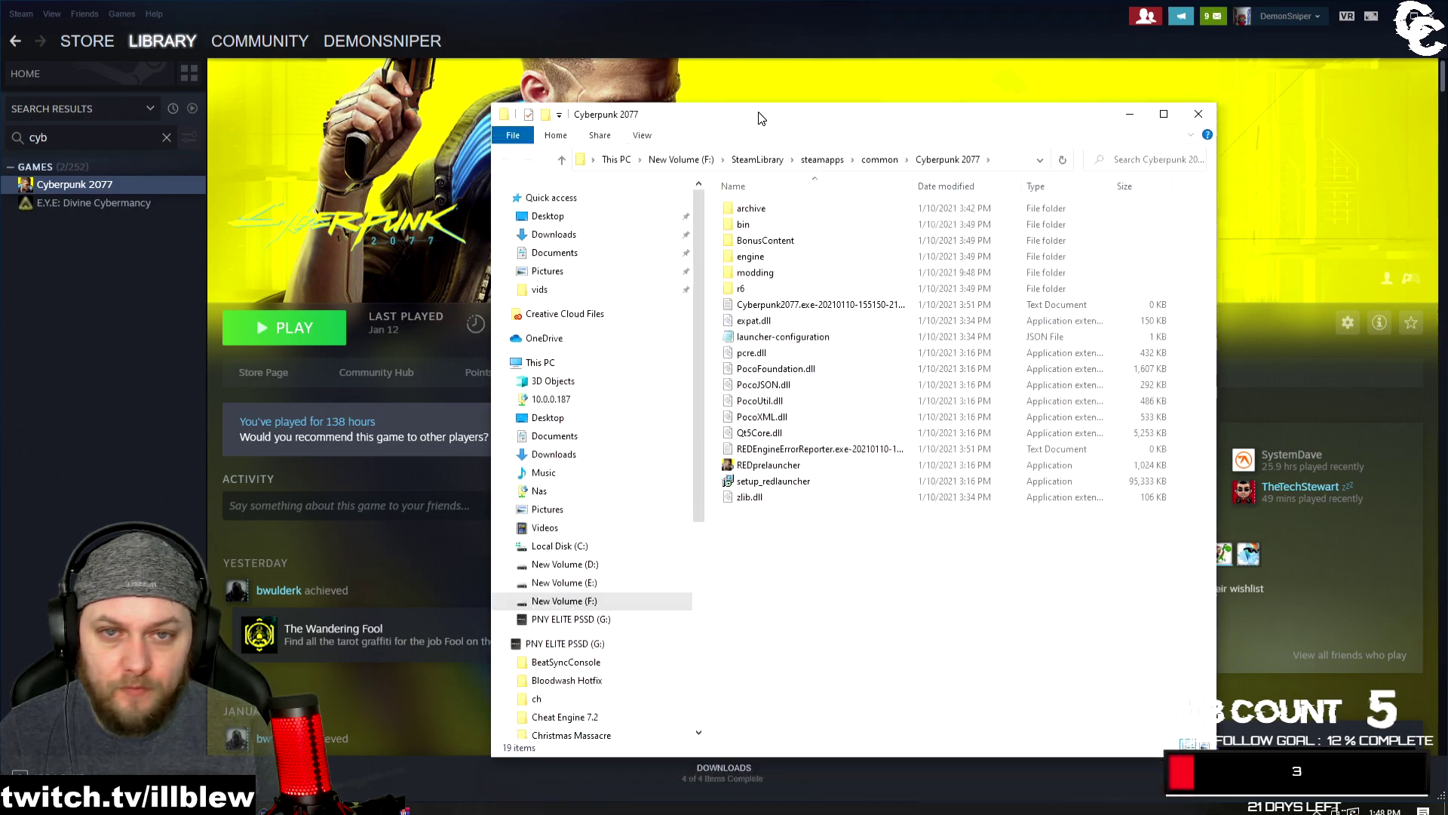
- Move the game folder window left, open its bin\x64 folder, and select all archive x64 entries
left_click(1394, 21)
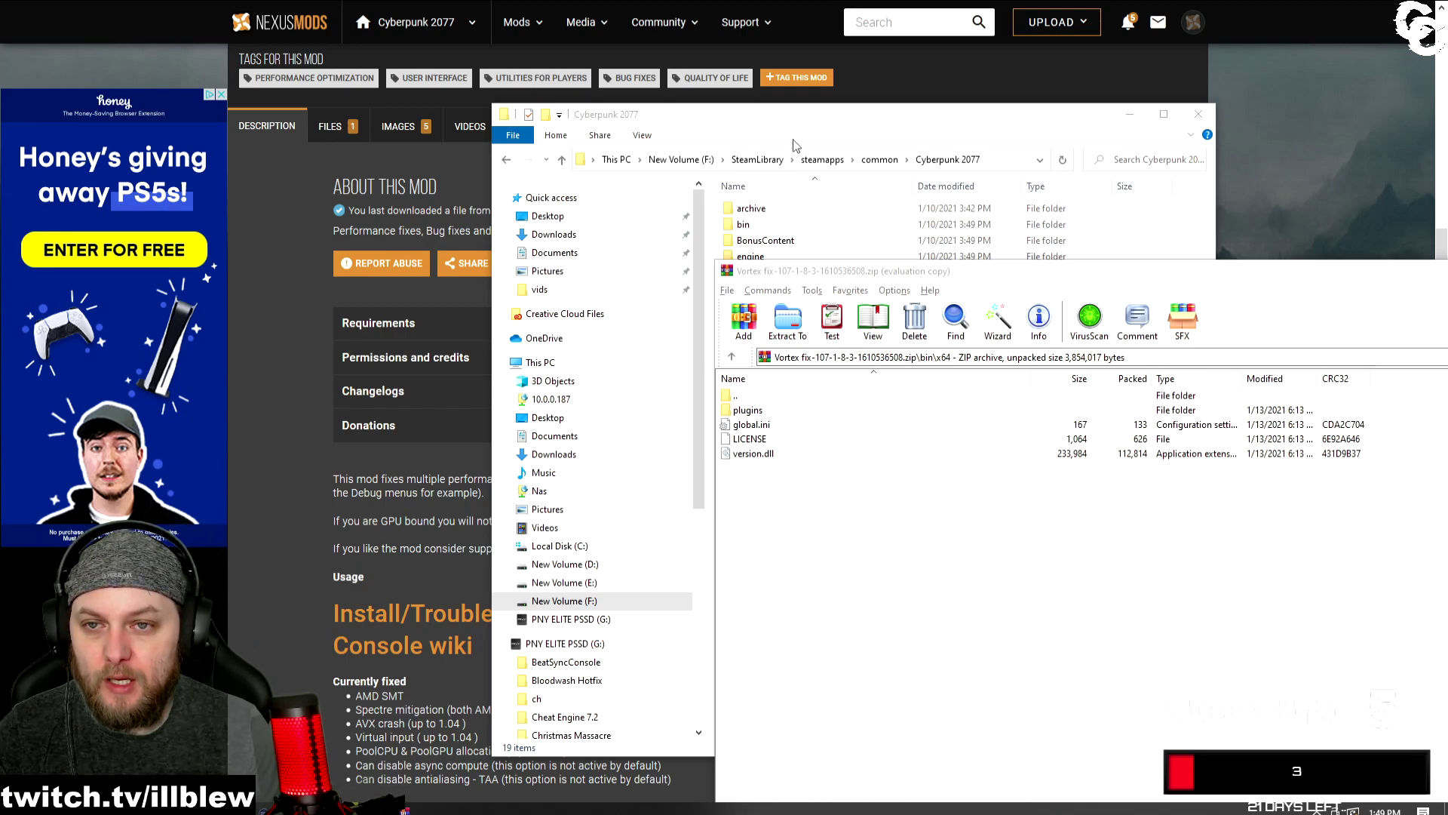
left_click_drag(802, 123, 342, 135)
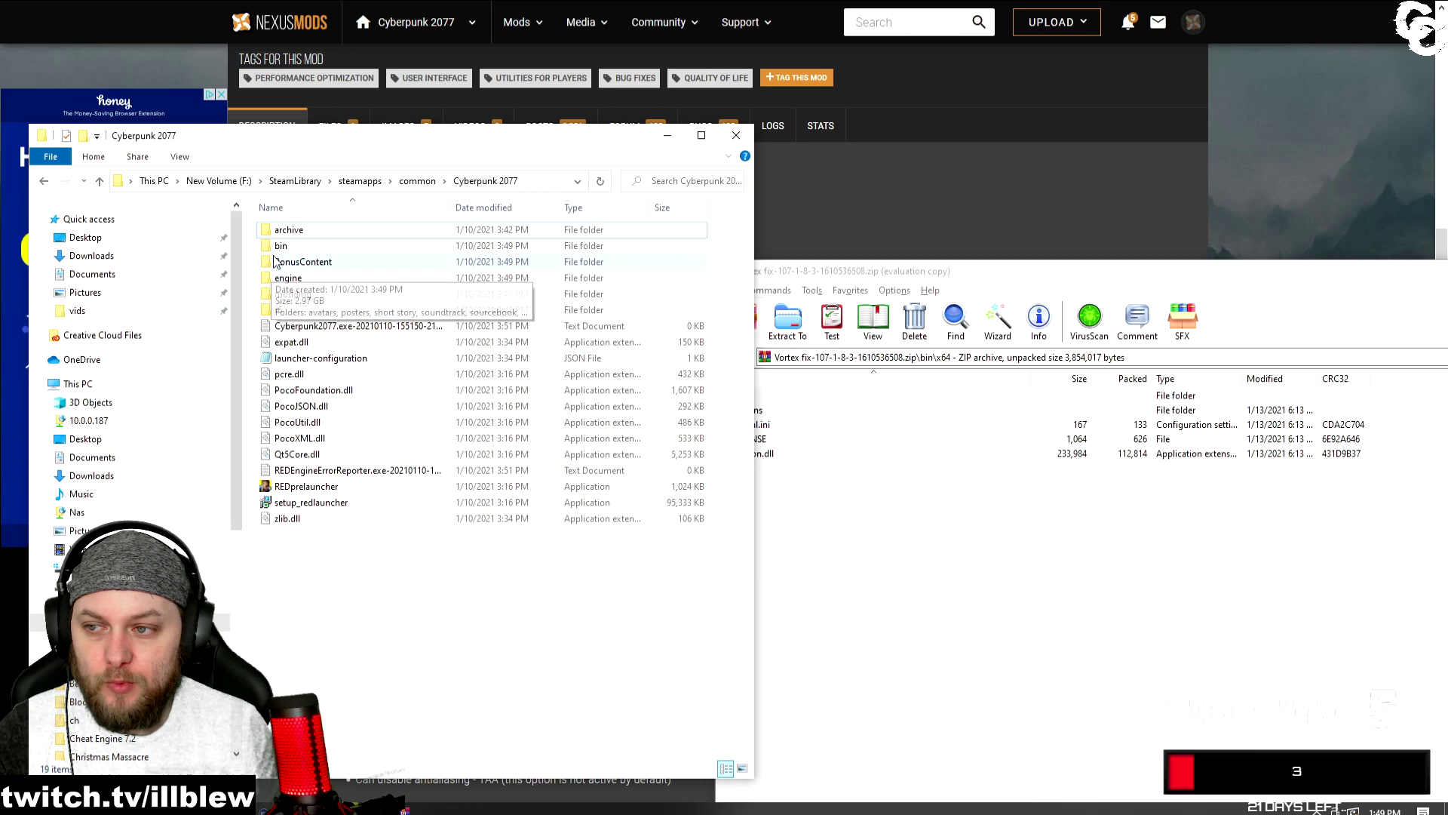
double_click(282, 246)
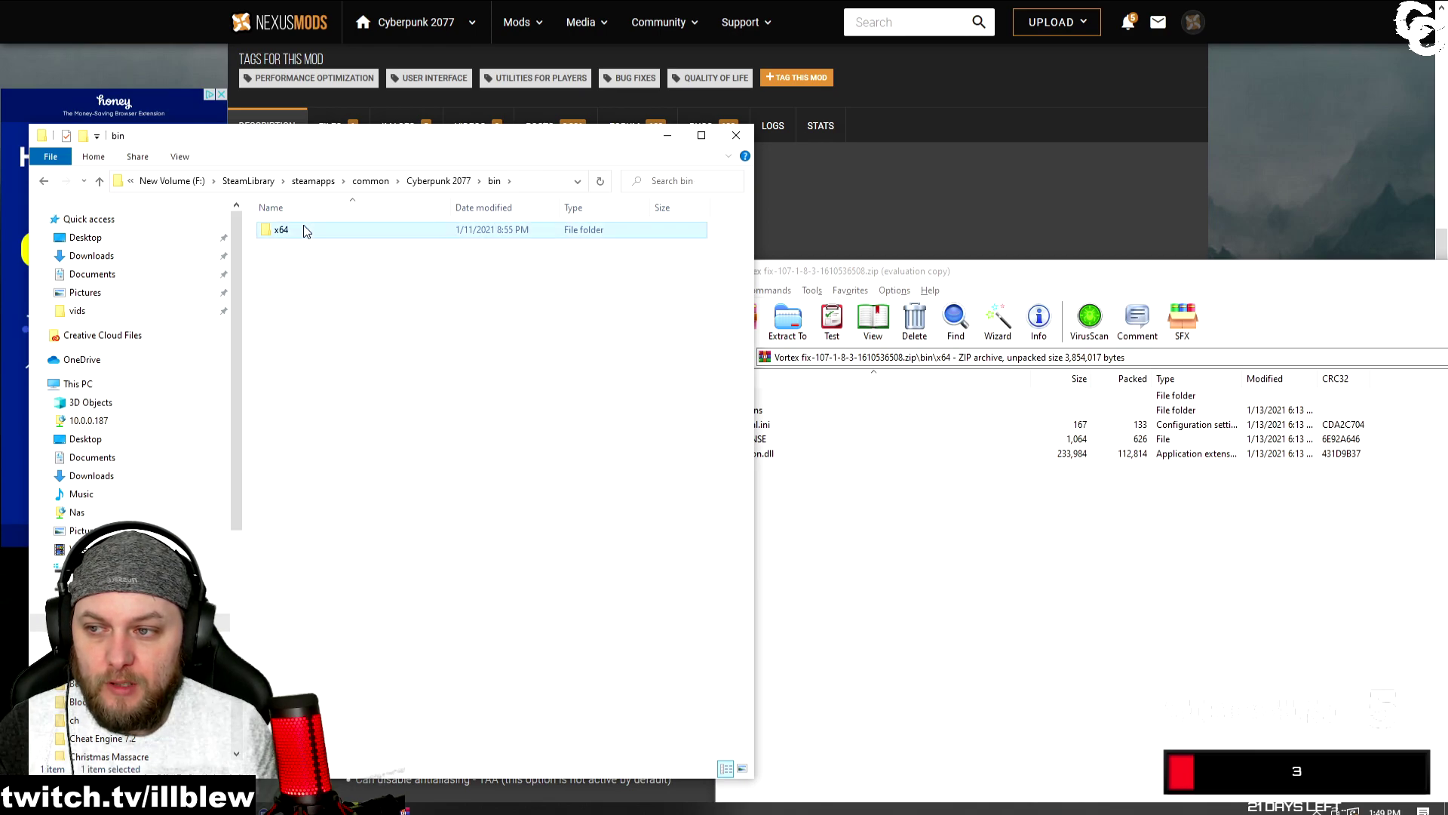
double_click(296, 238)
left_click(916, 486)
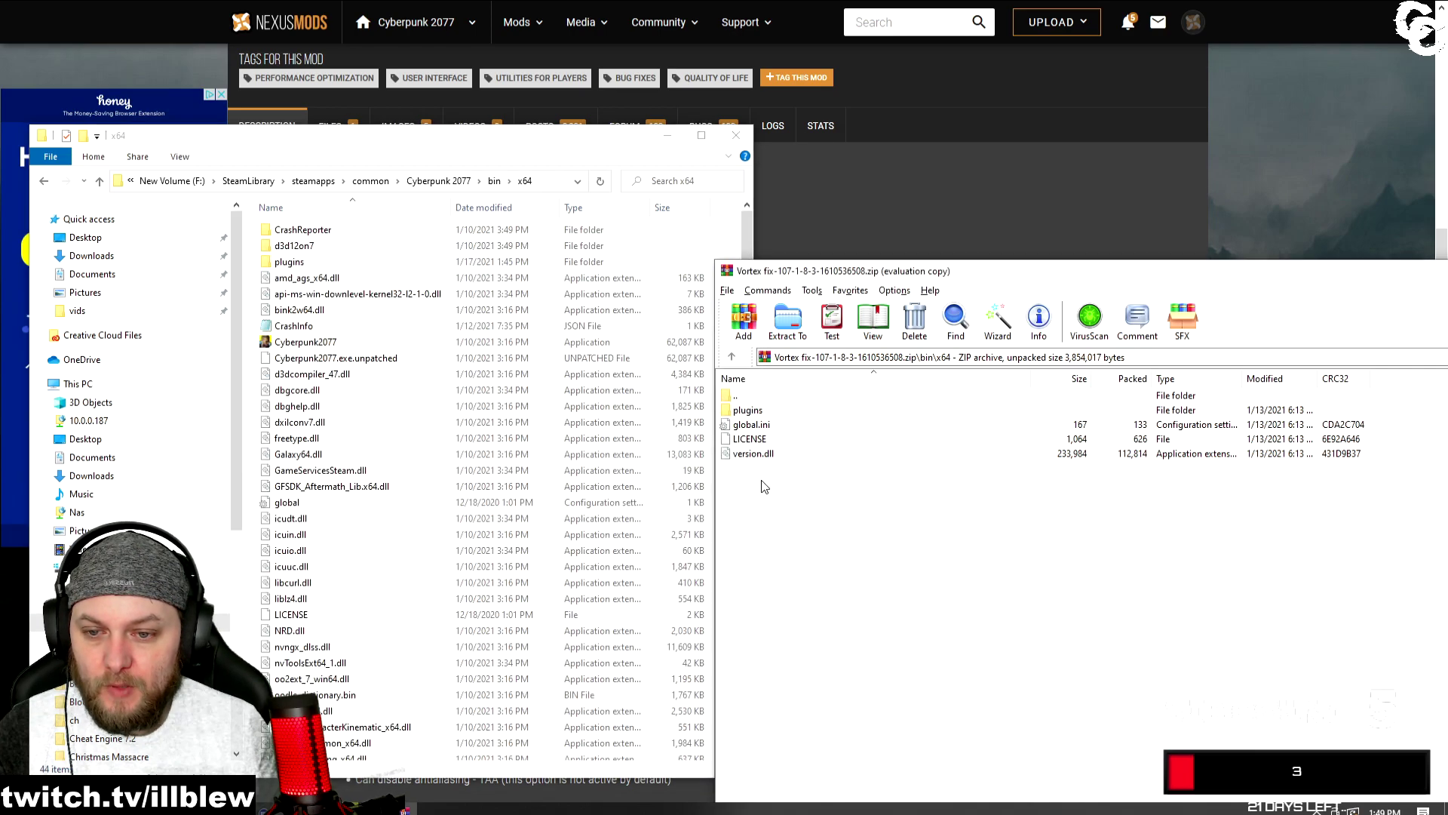
left_click_drag(763, 487, 741, 417)
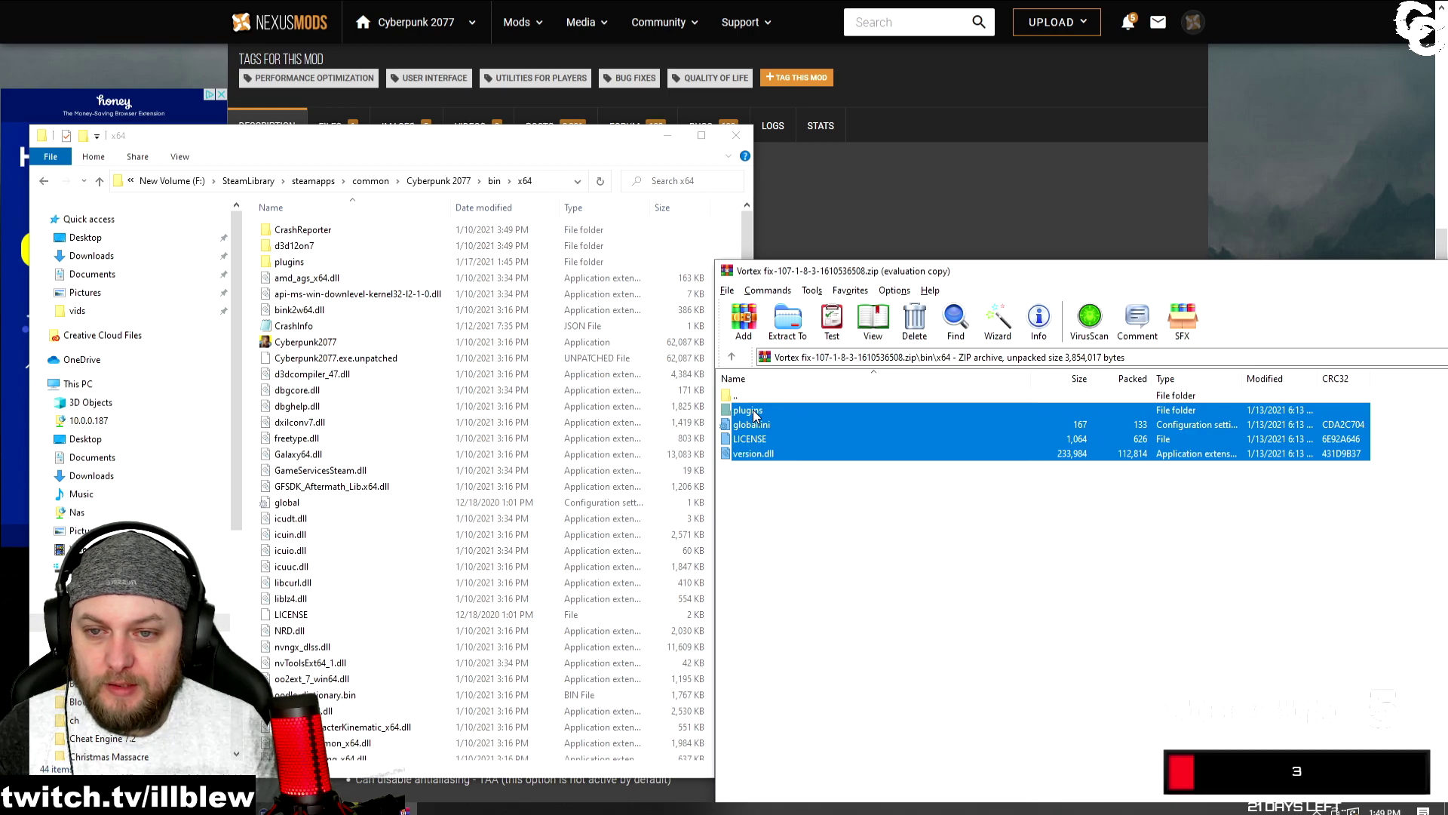
- Copy the mod files into the game's x64 folder, replacing duplicates, and open plugins\cyber_engine_tweaks
left_click_drag(754, 417, 549, 481)
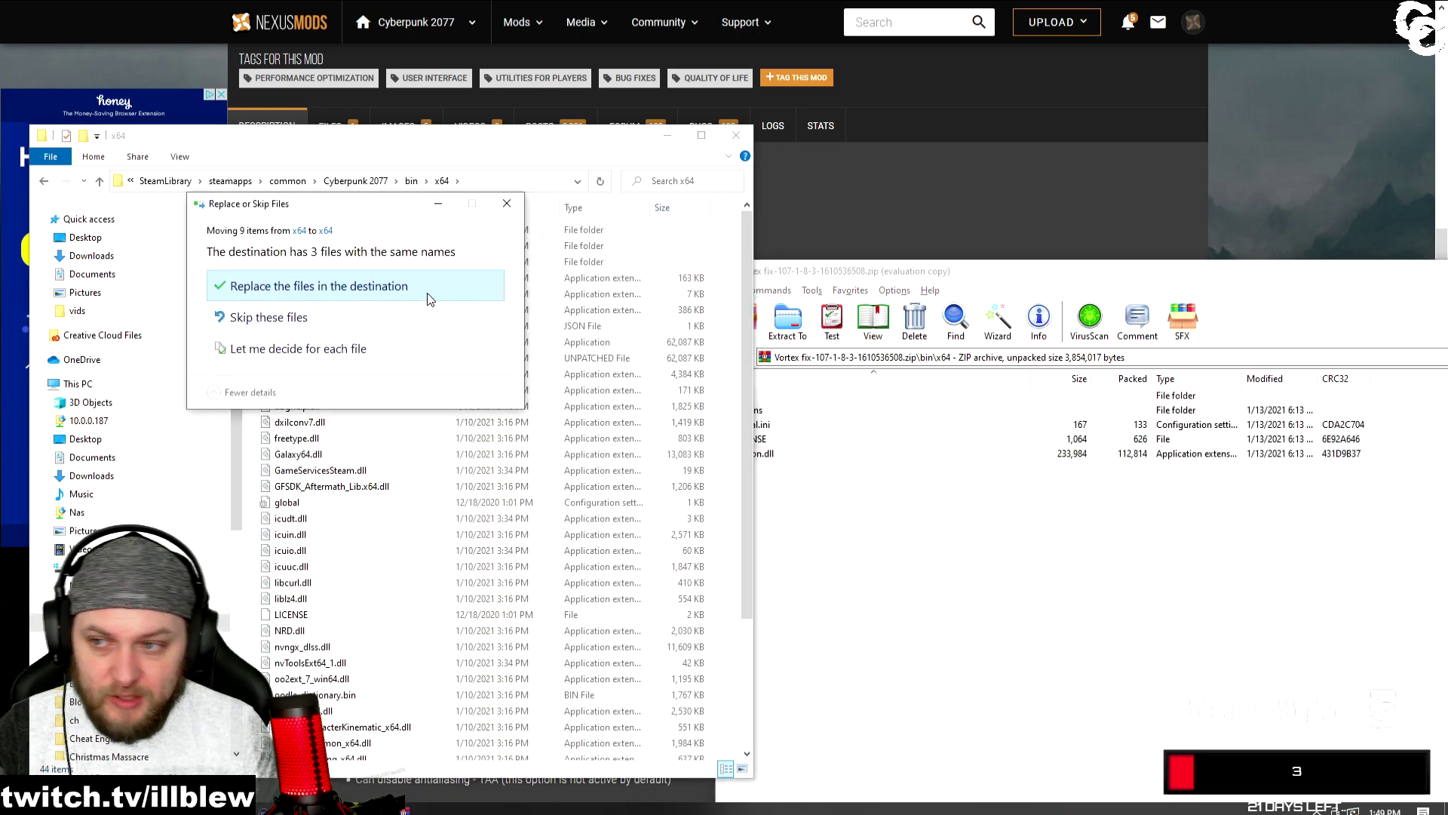
left_click(377, 283)
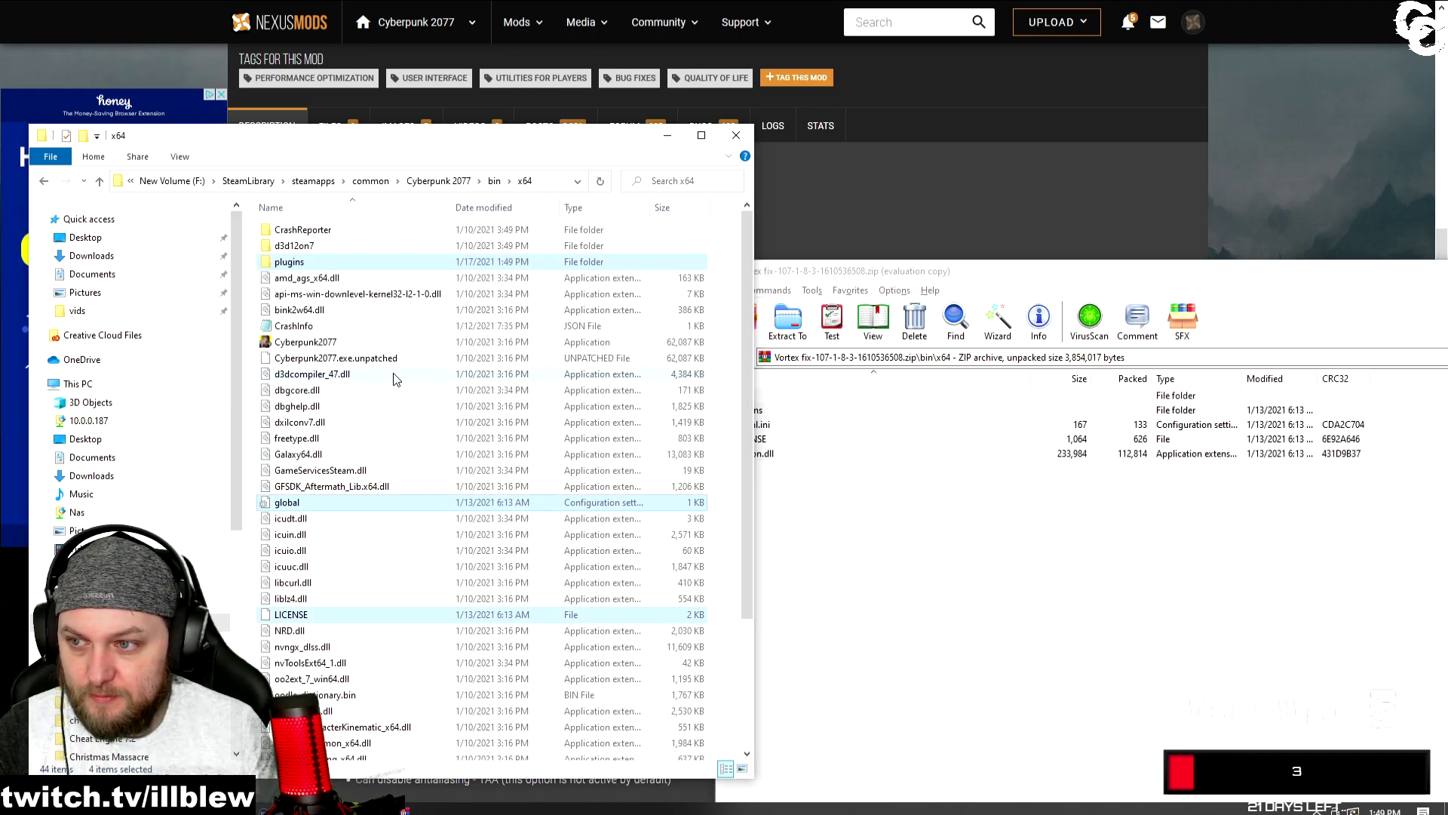
double_click(340, 261)
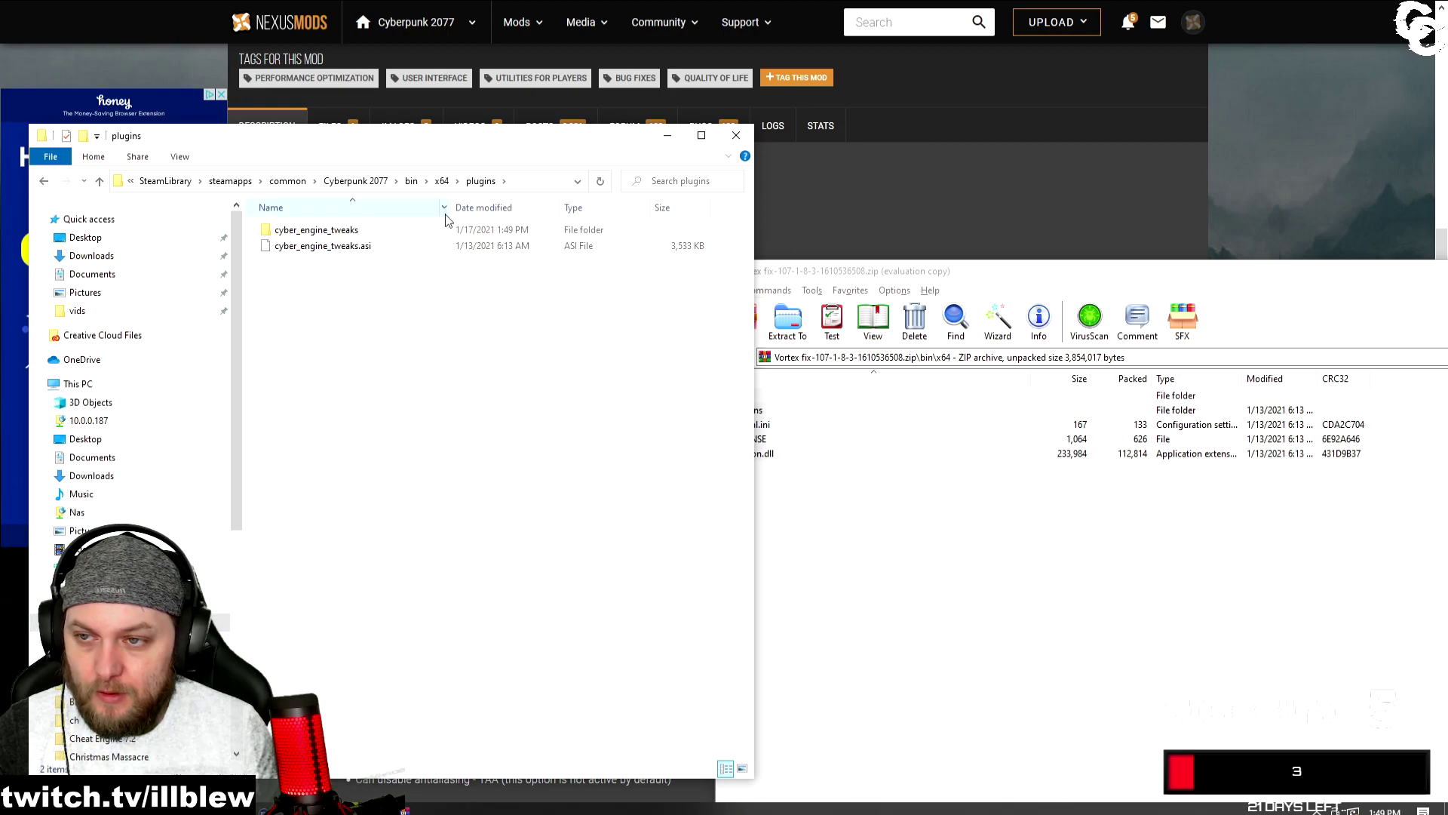
double_click(316, 230)
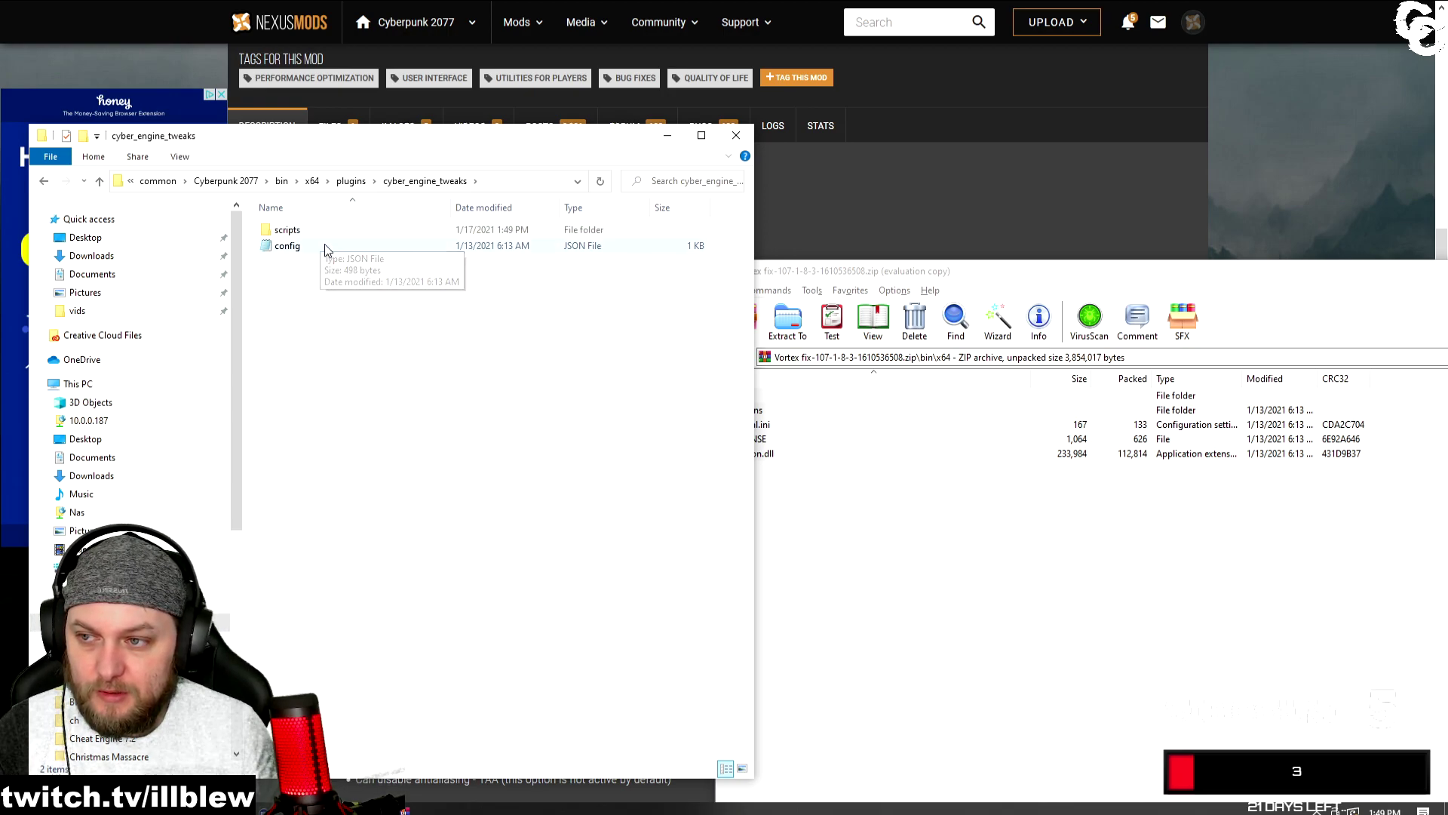
right_click(409, 340)
mouse_move(445, 604)
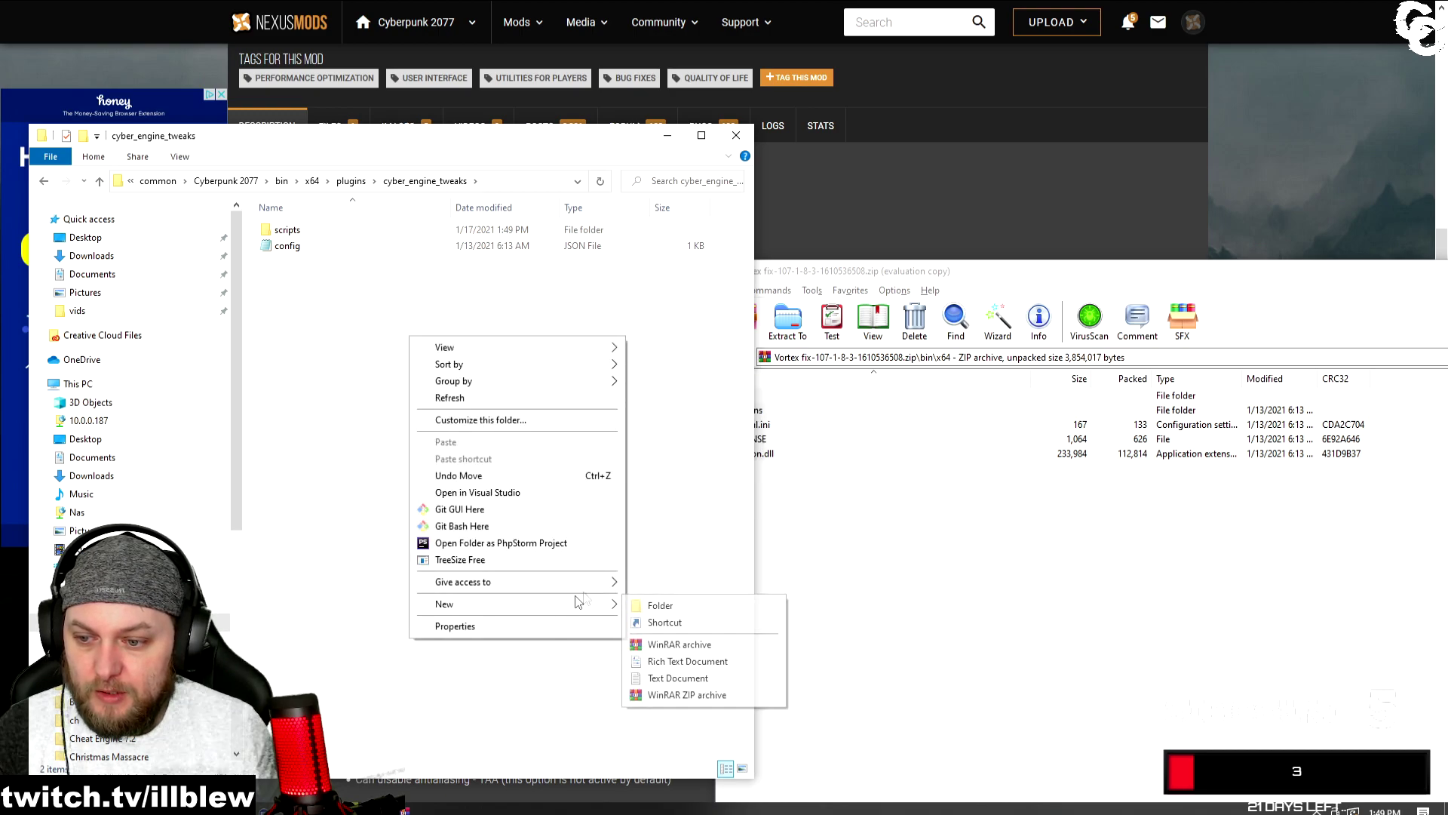
- Create a new folder named 'mods' inside cyber_engine_tweaks and open it
left_click(659, 610)
type("mods")
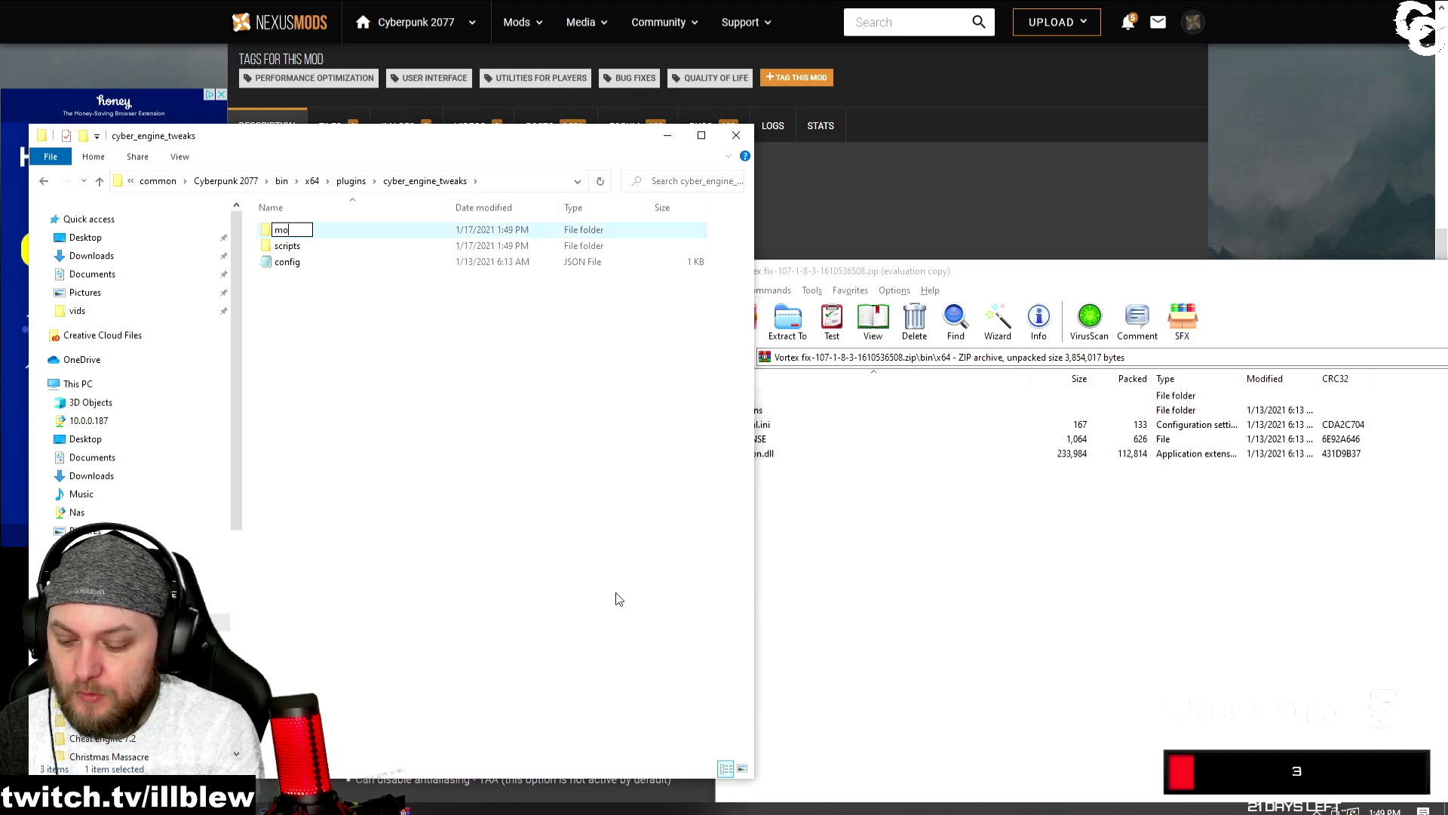
key("Return")
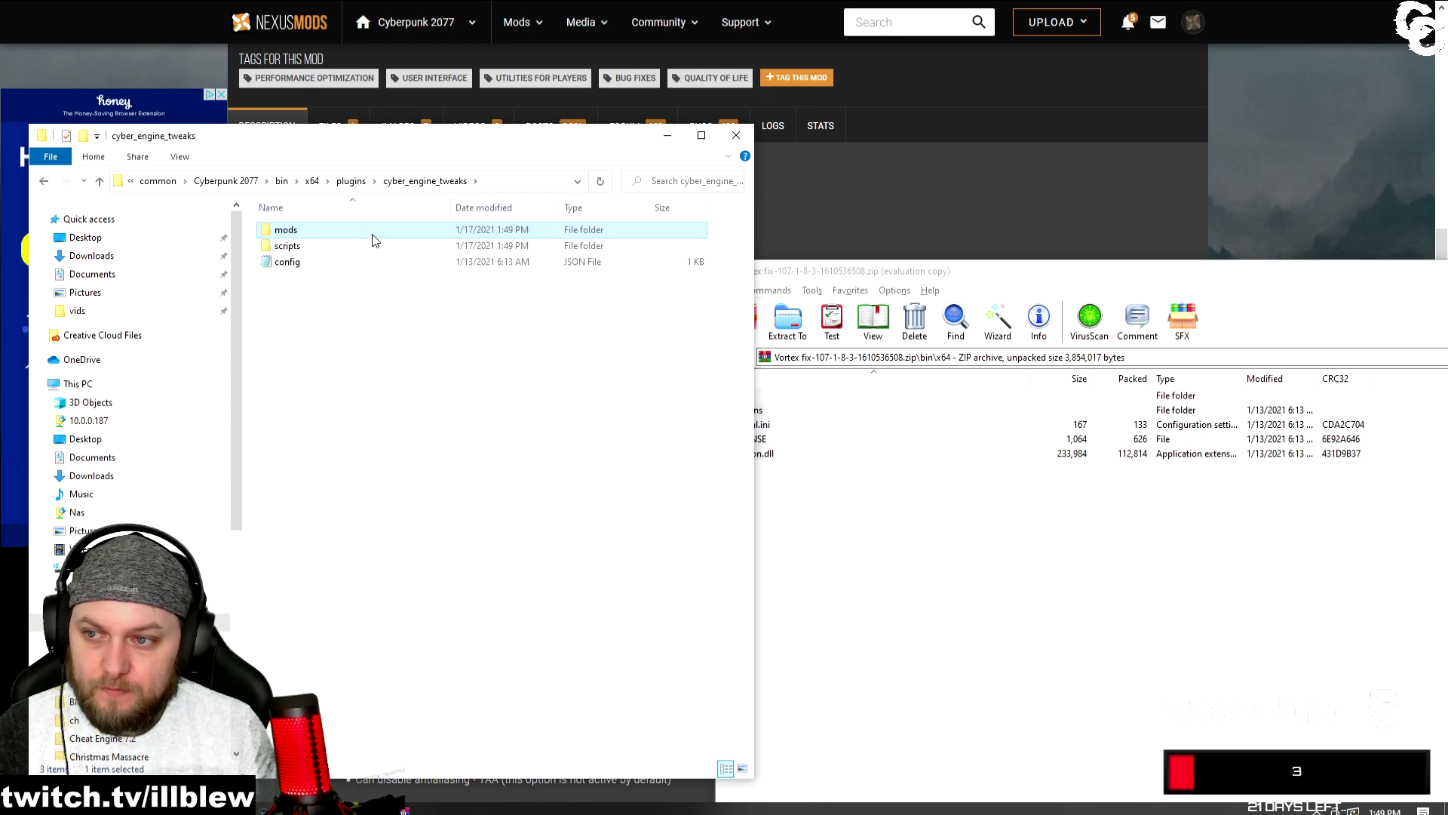
double_click(372, 233)
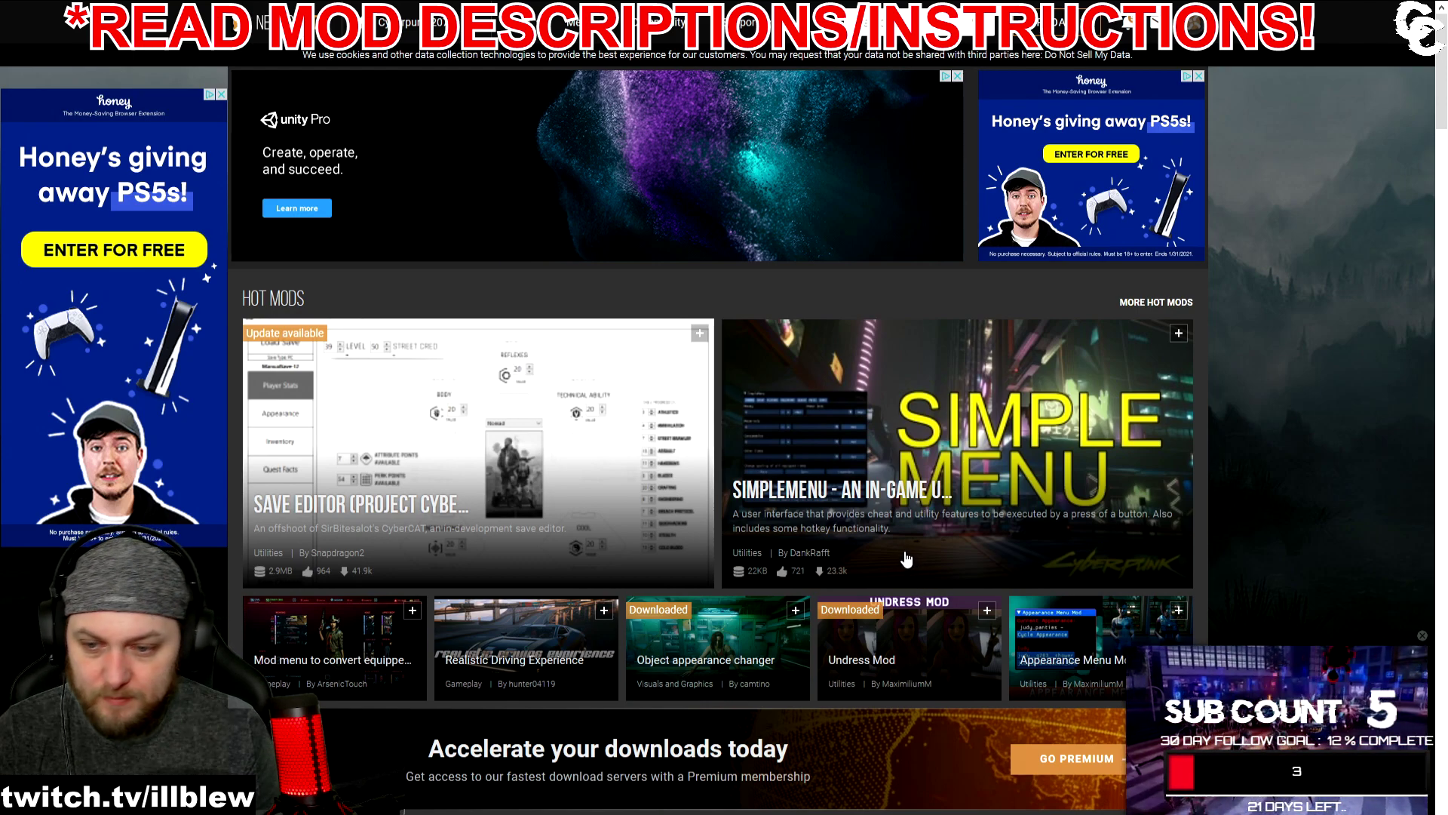
scroll(741, 642, "down", 1)
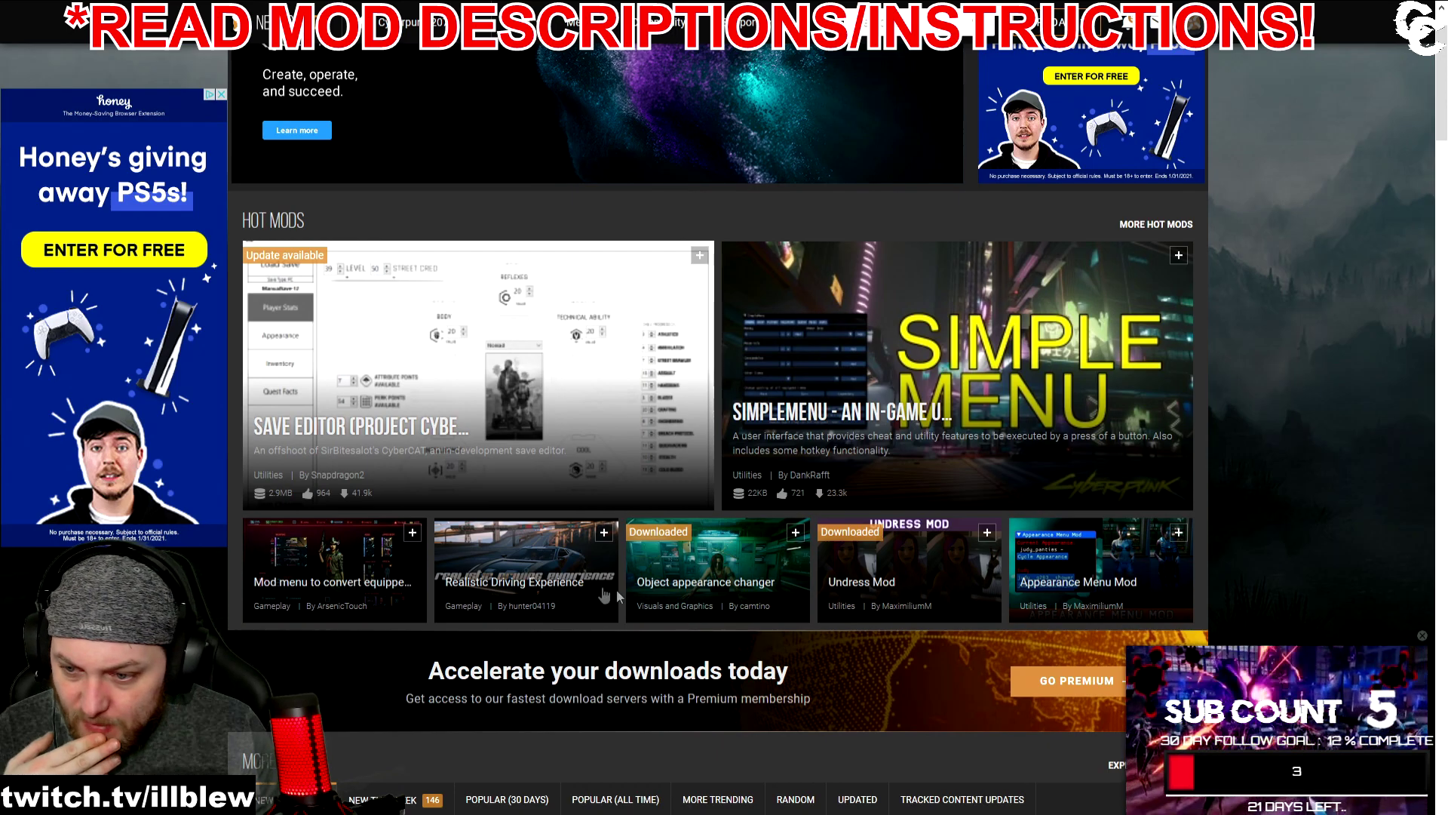
- Start the free Slow Download of the Appearance Menu Mod 1.2.5 main file zip
left_click(1181, 575)
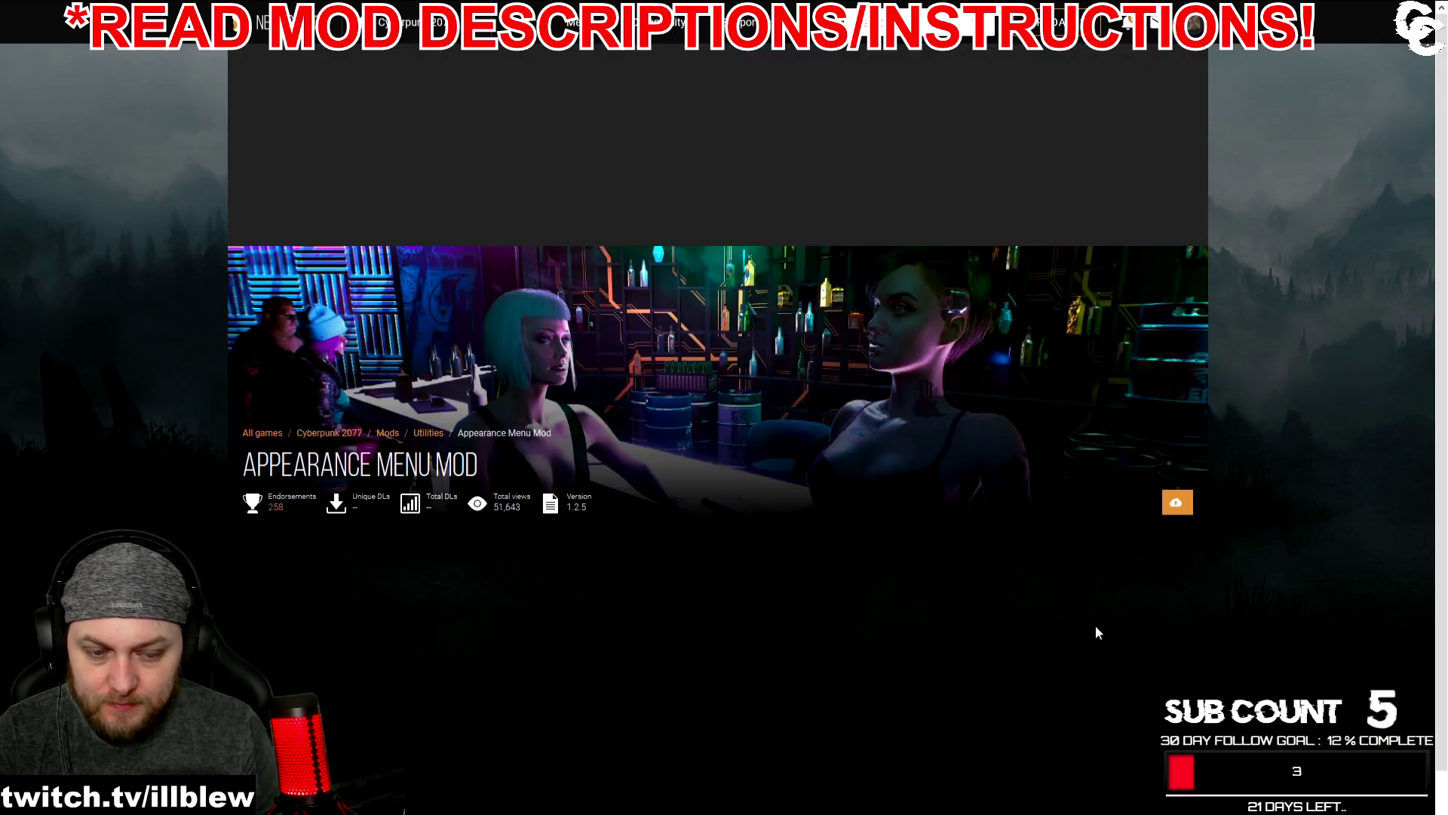
scroll(1027, 554, "down", 3)
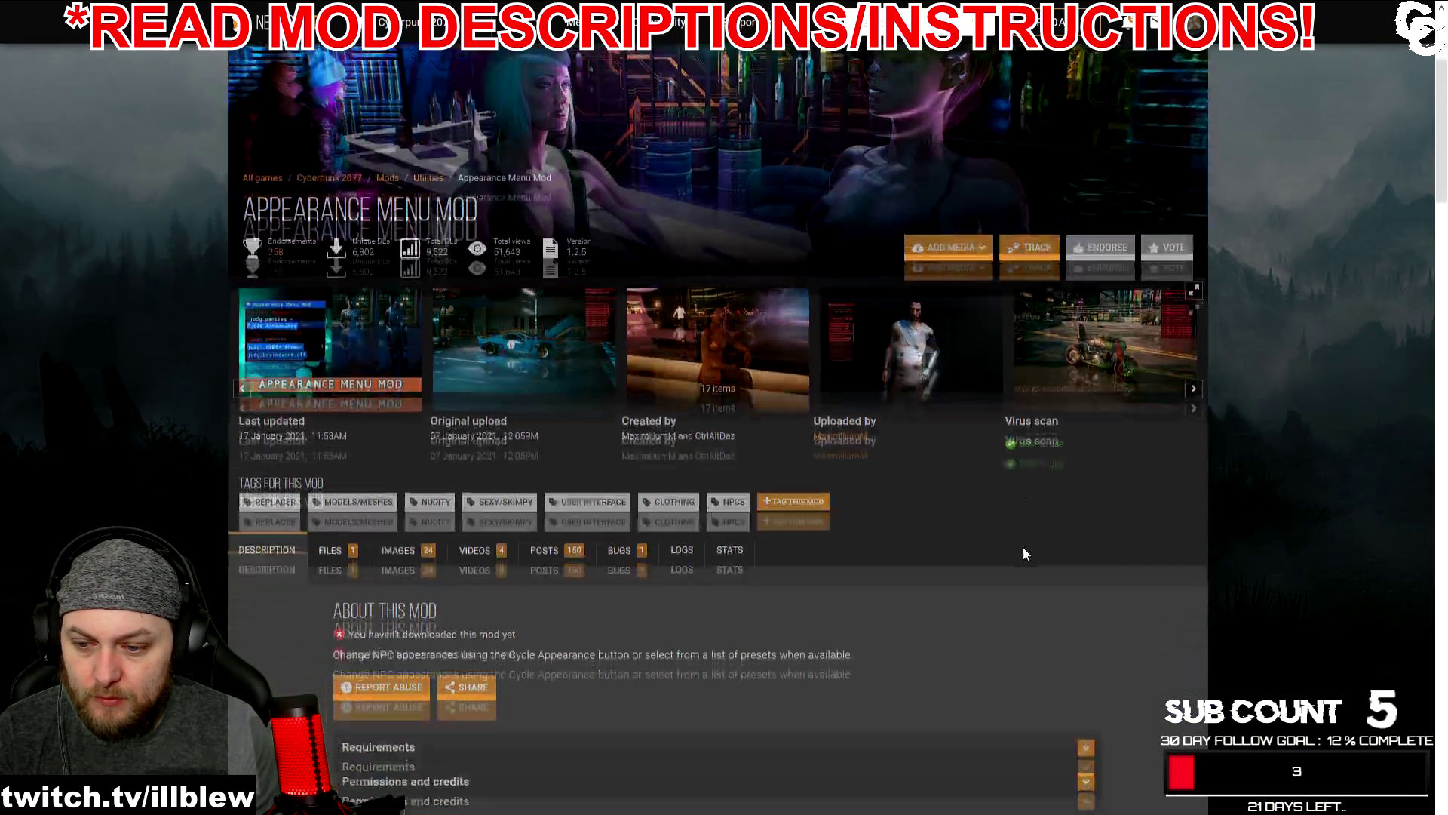
scroll(998, 545, "down", 3)
scroll(506, 431, "down", 5)
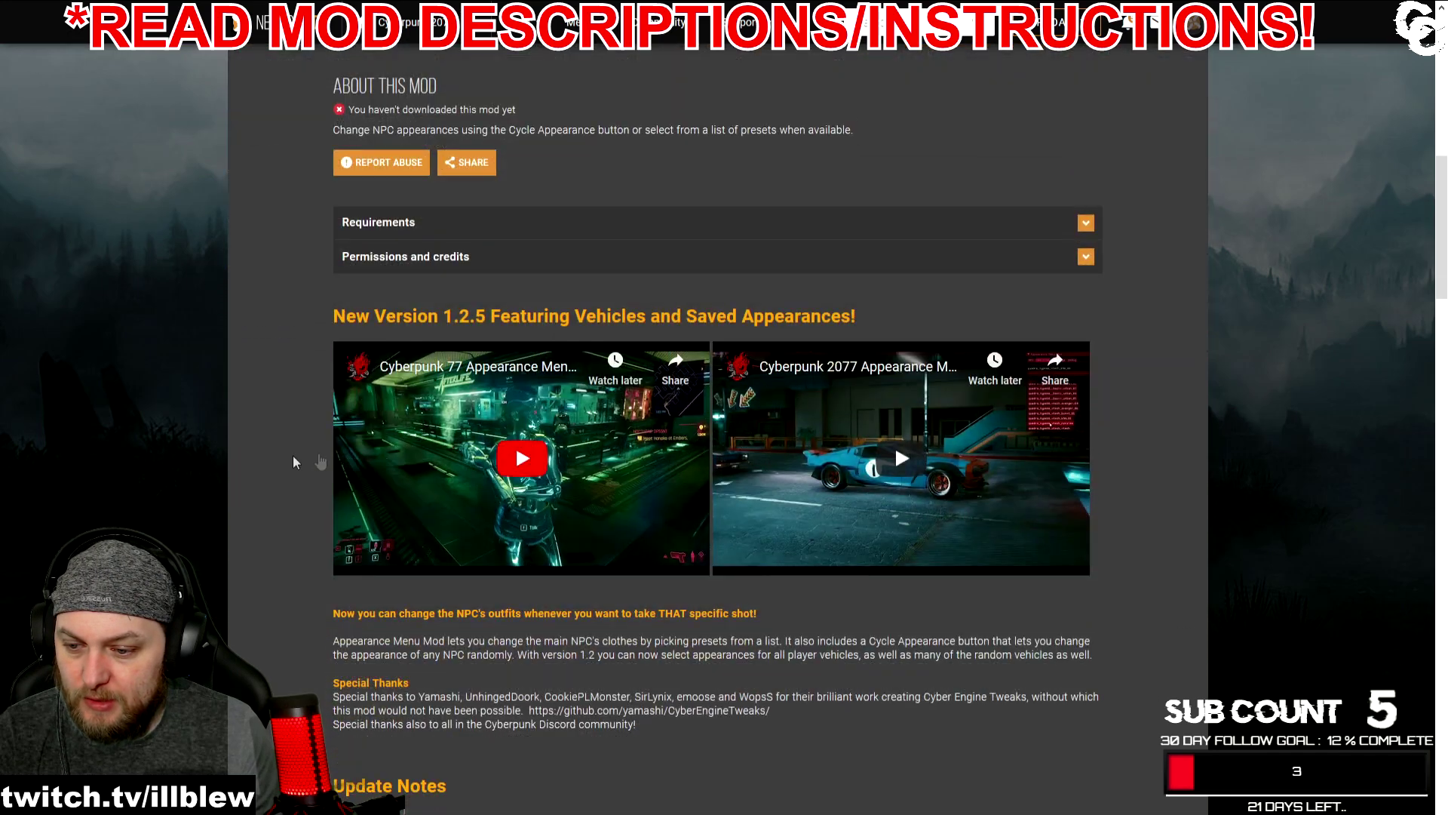
scroll(250, 473, "down", 3)
scroll(304, 473, "down", 3)
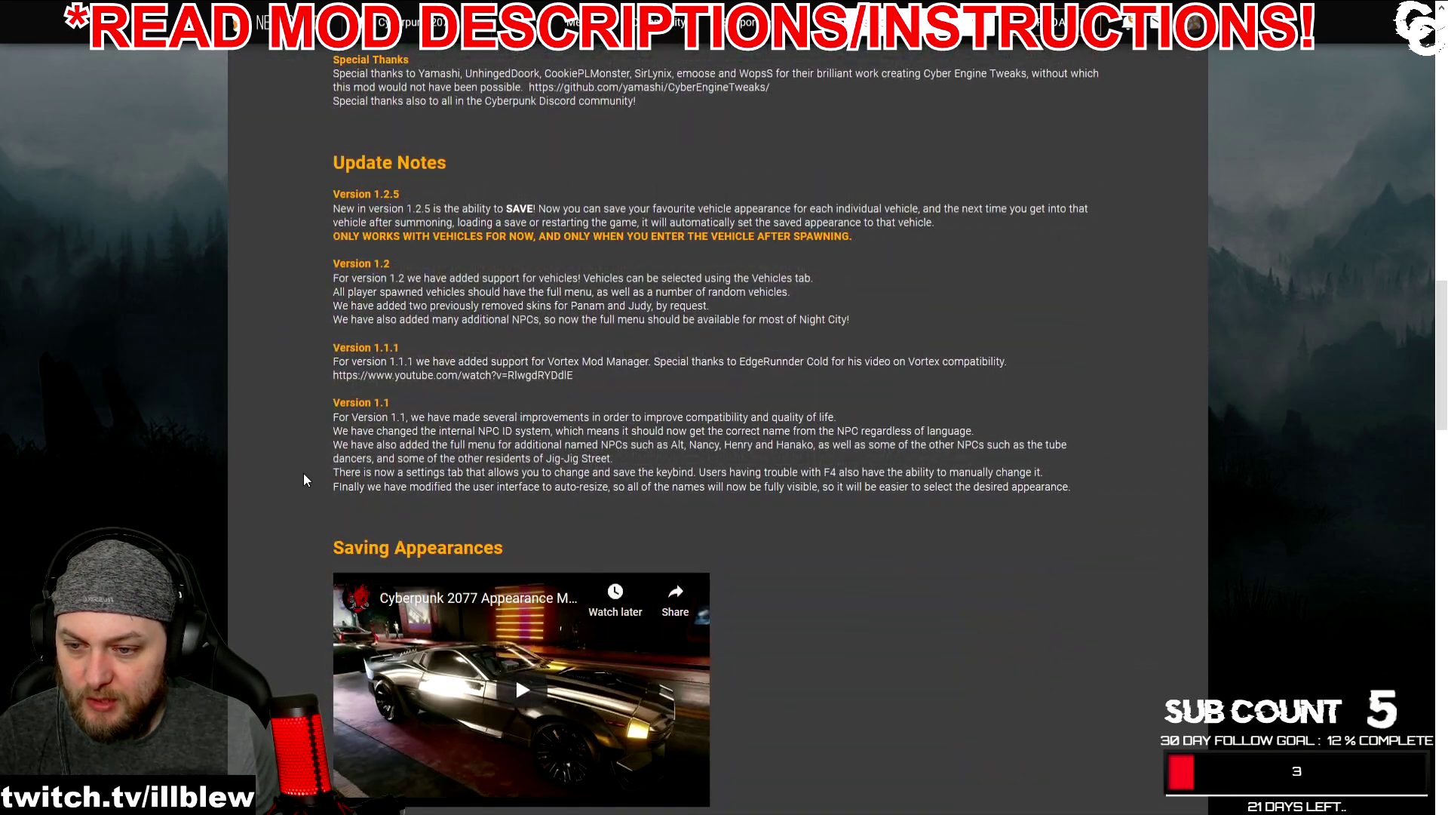
scroll(304, 474, "up", 5)
scroll(304, 473, "up", 5)
left_click(331, 414)
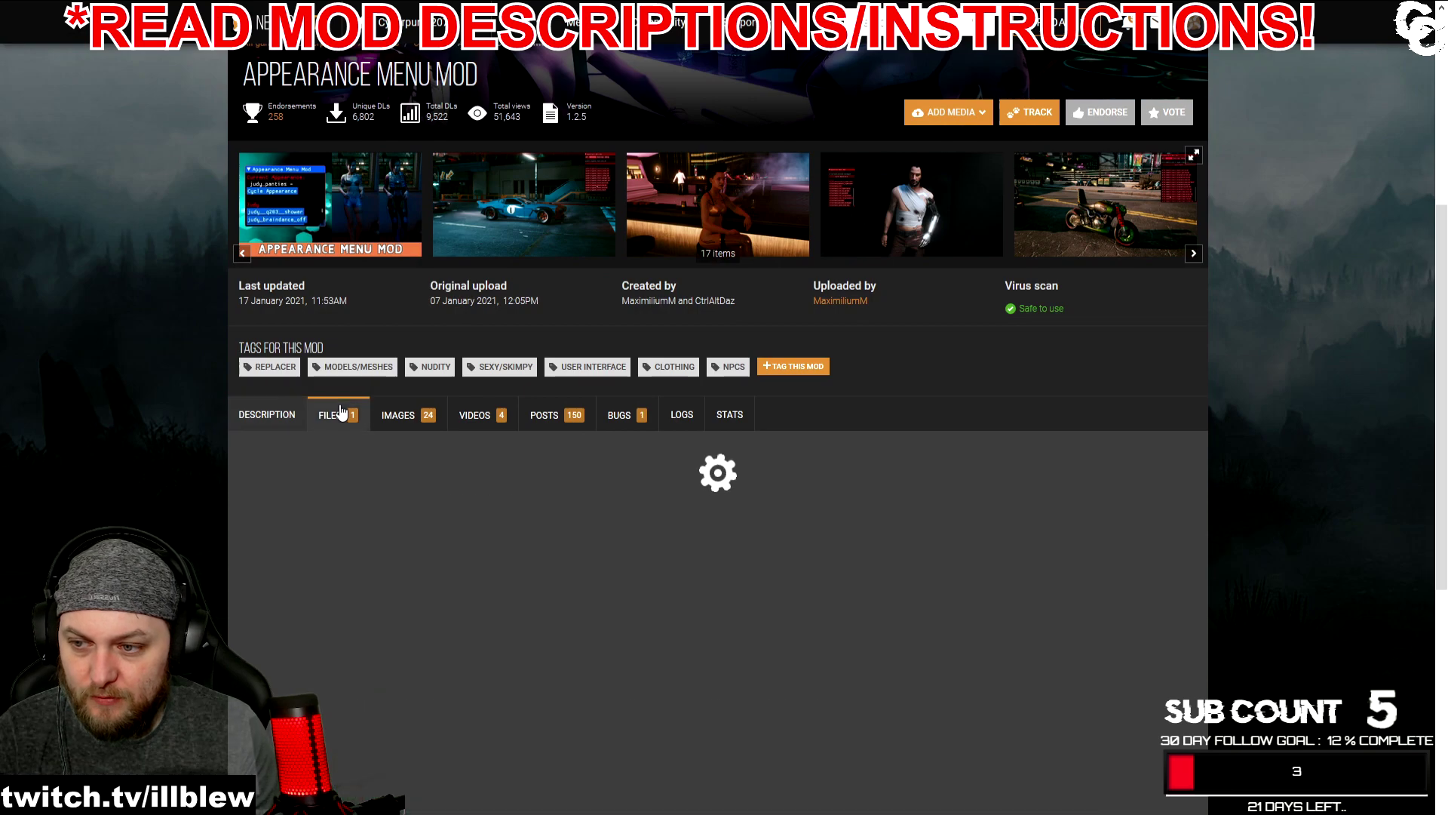
scroll(353, 499, "down", 2)
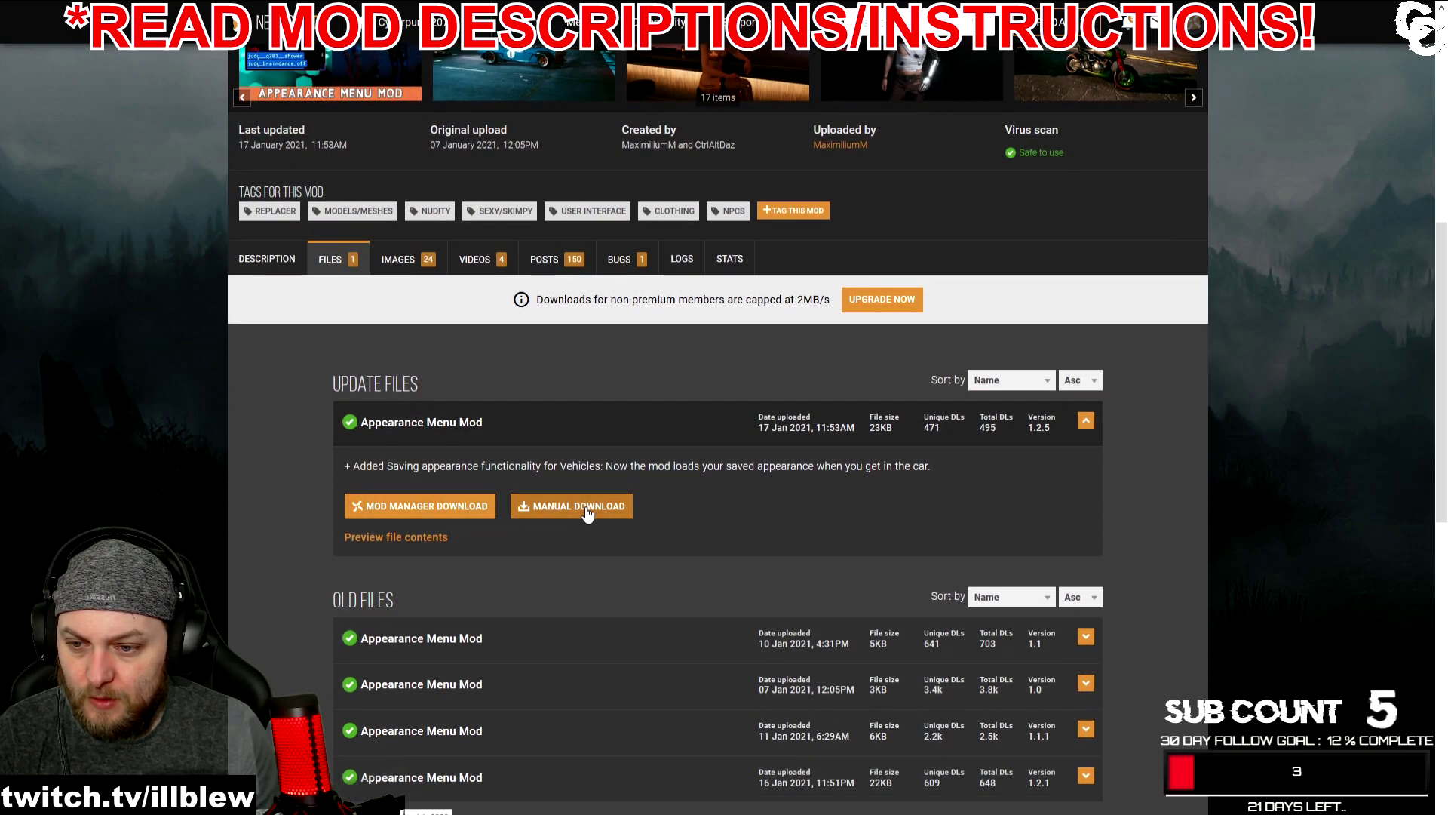
left_click(572, 506)
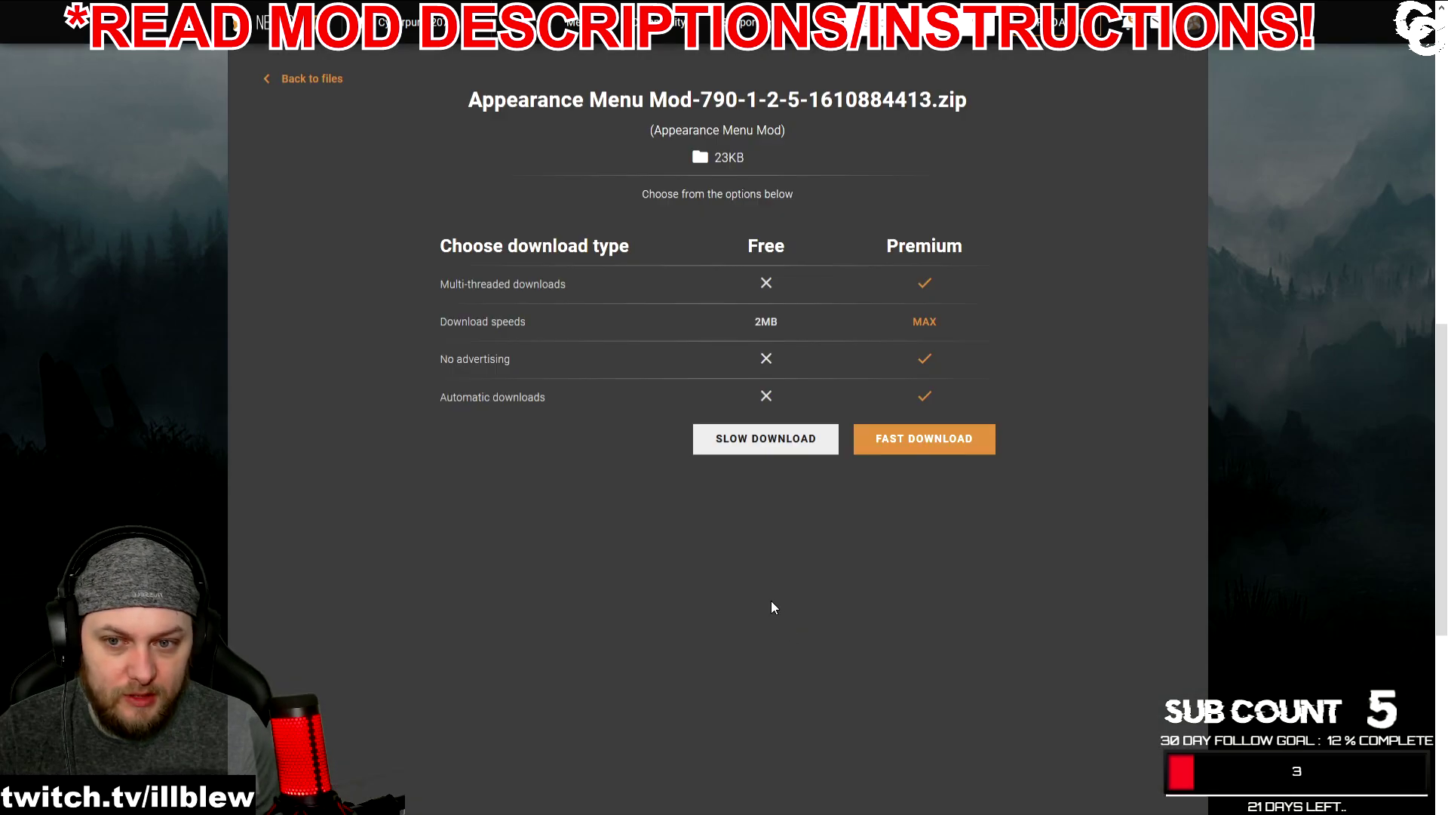
left_click(766, 439)
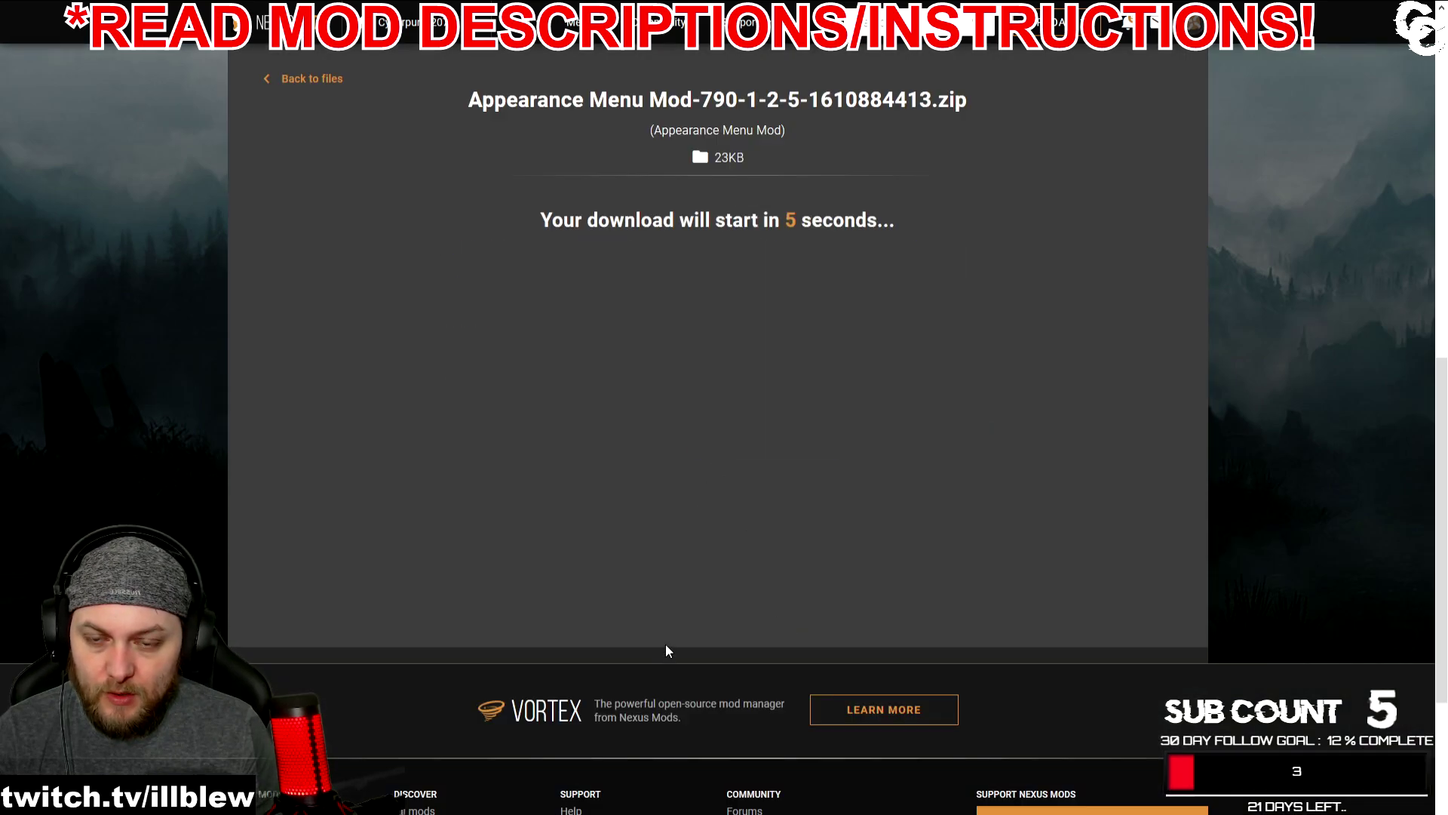
key("alt+Tab")
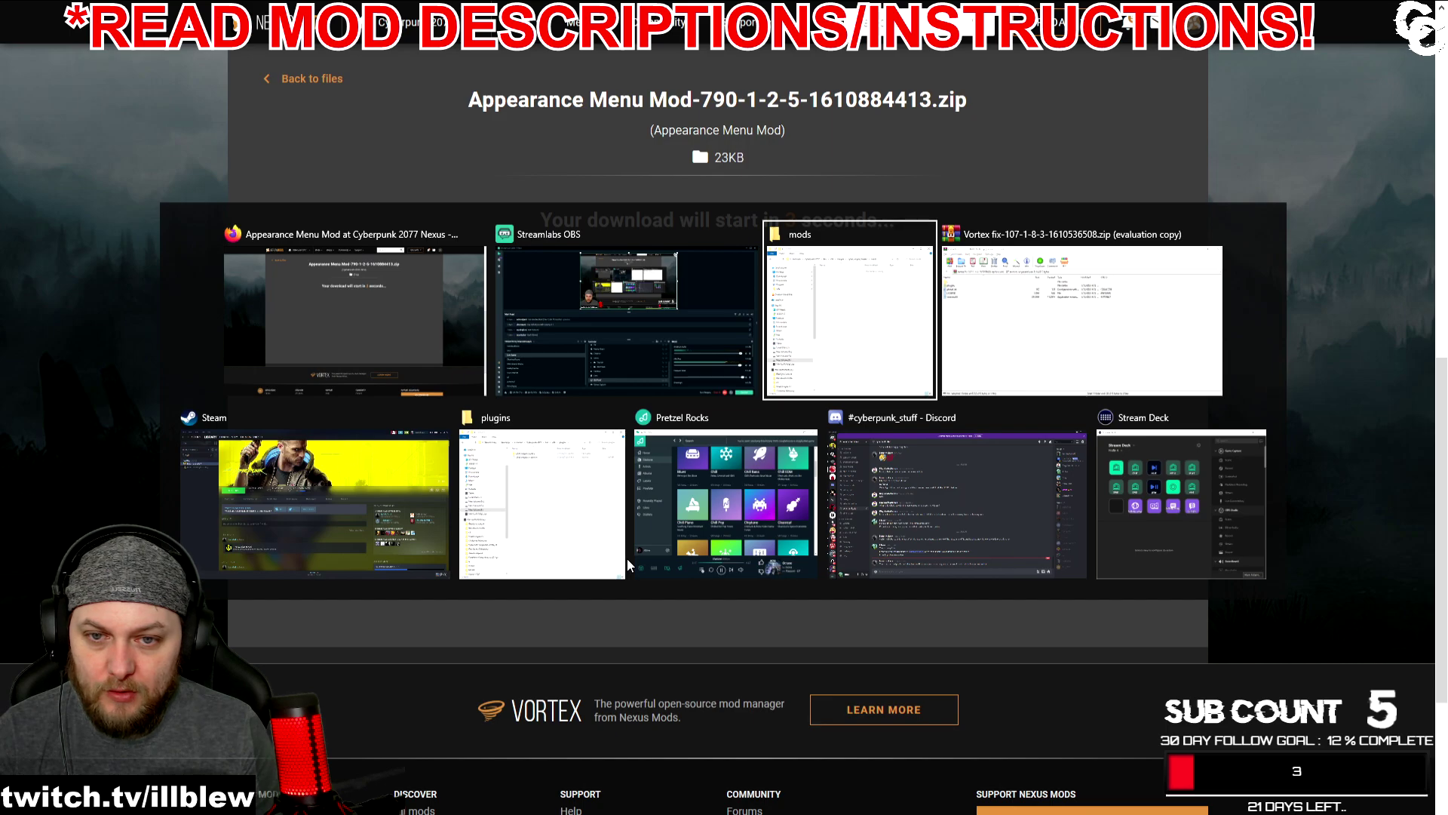
- Open the downloaded Appearance Menu Mod zip in WinRAR, placed right of the empty mods folder
left_click(245, 219)
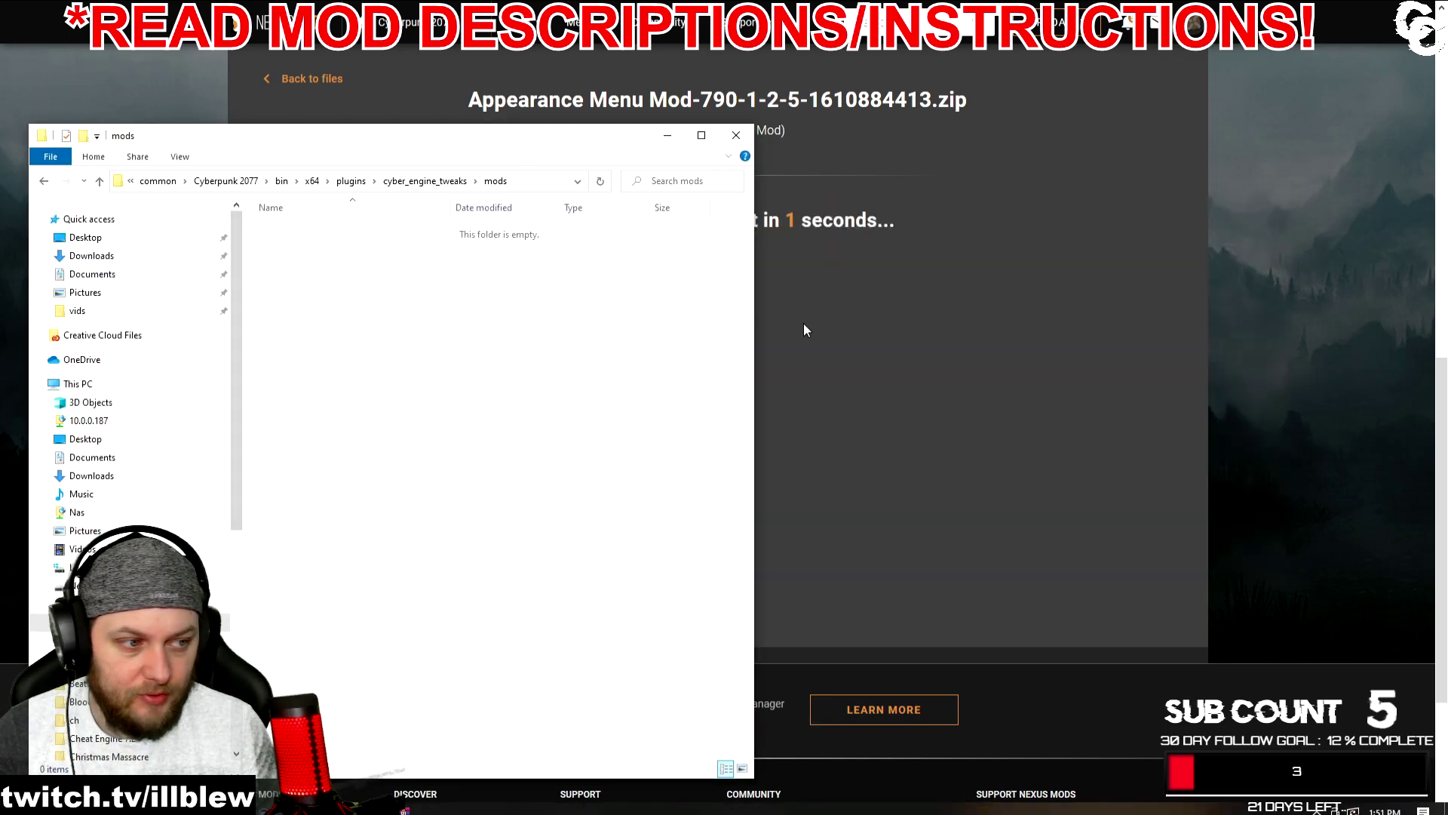
key("Return")
left_click_drag(967, 119, 774, 215)
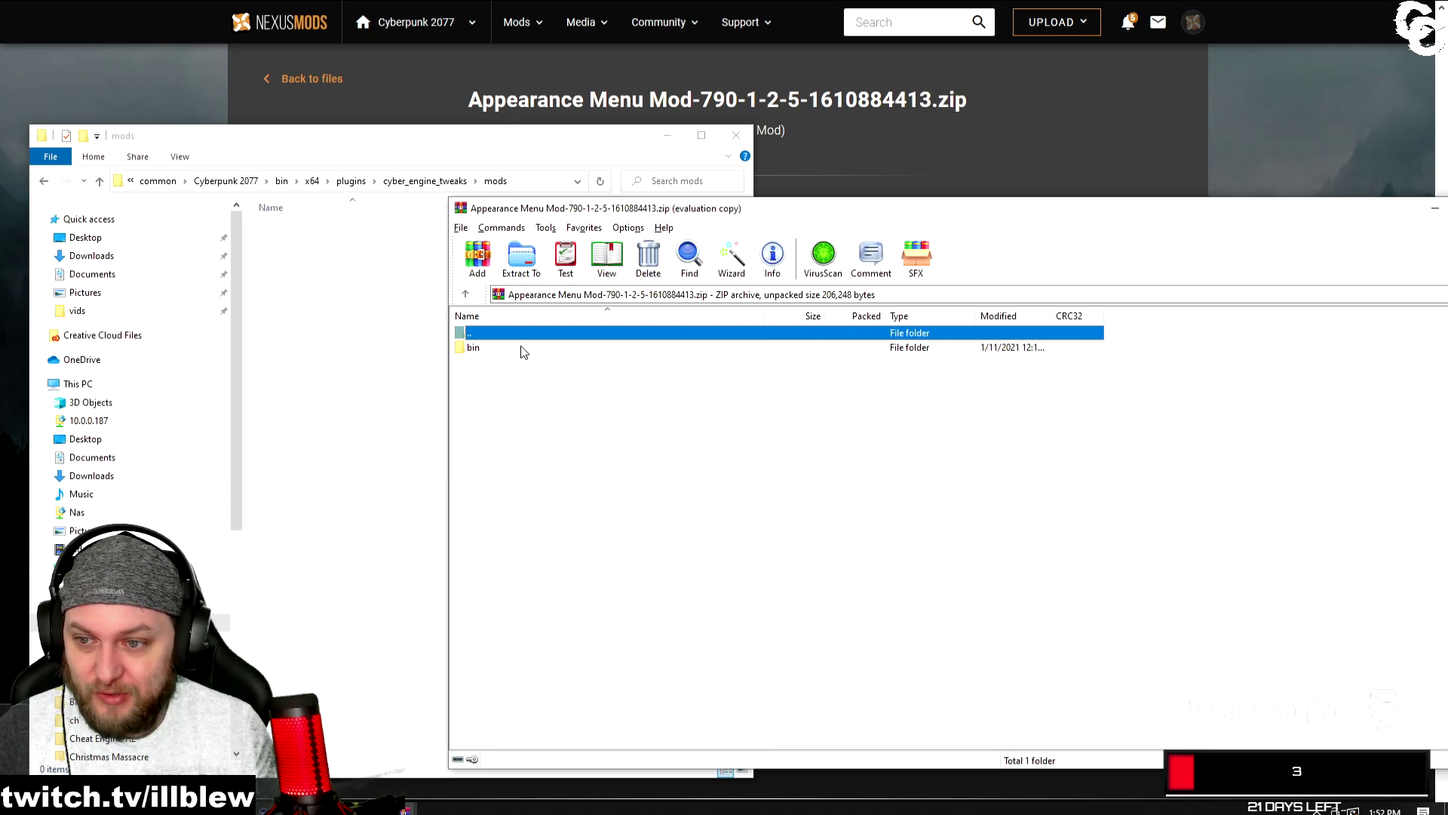
- Drag AppearanceMenuMod from the archive's nested mods folder into the game's mods folder, then close WinRAR
double_click(473, 348)
double_click(473, 347)
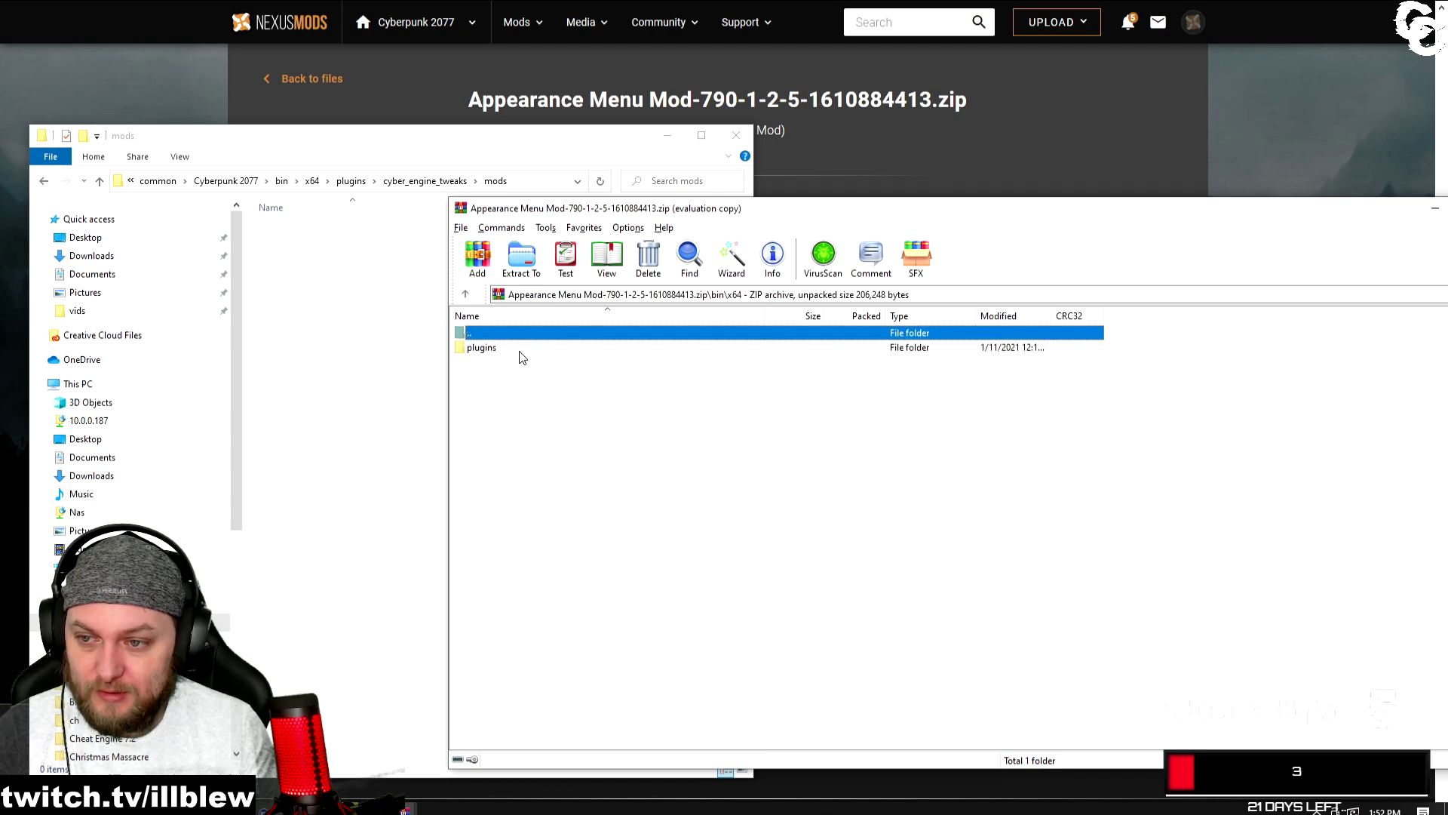
double_click(508, 347)
double_click(508, 348)
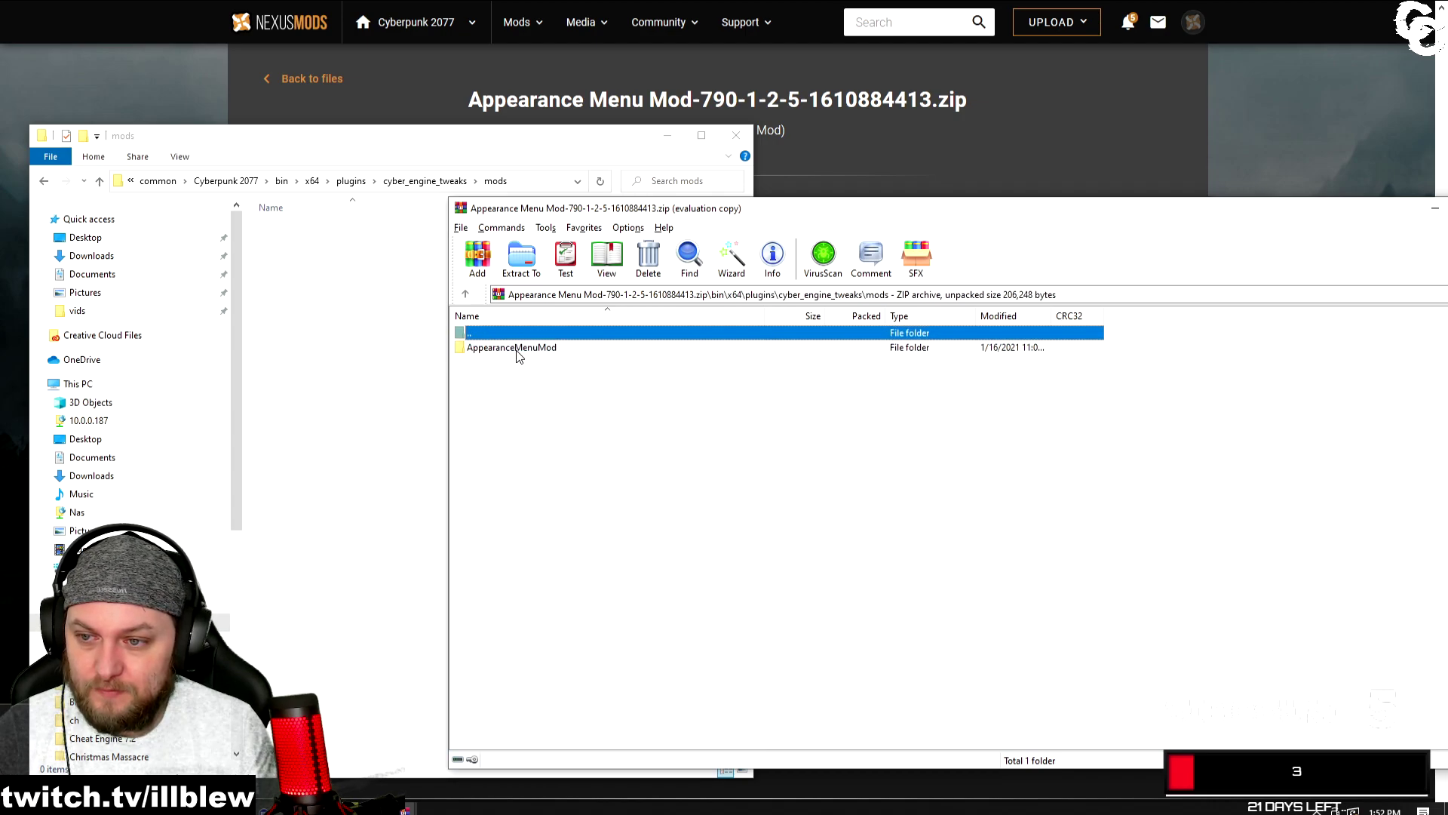
left_click_drag(512, 348, 352, 306)
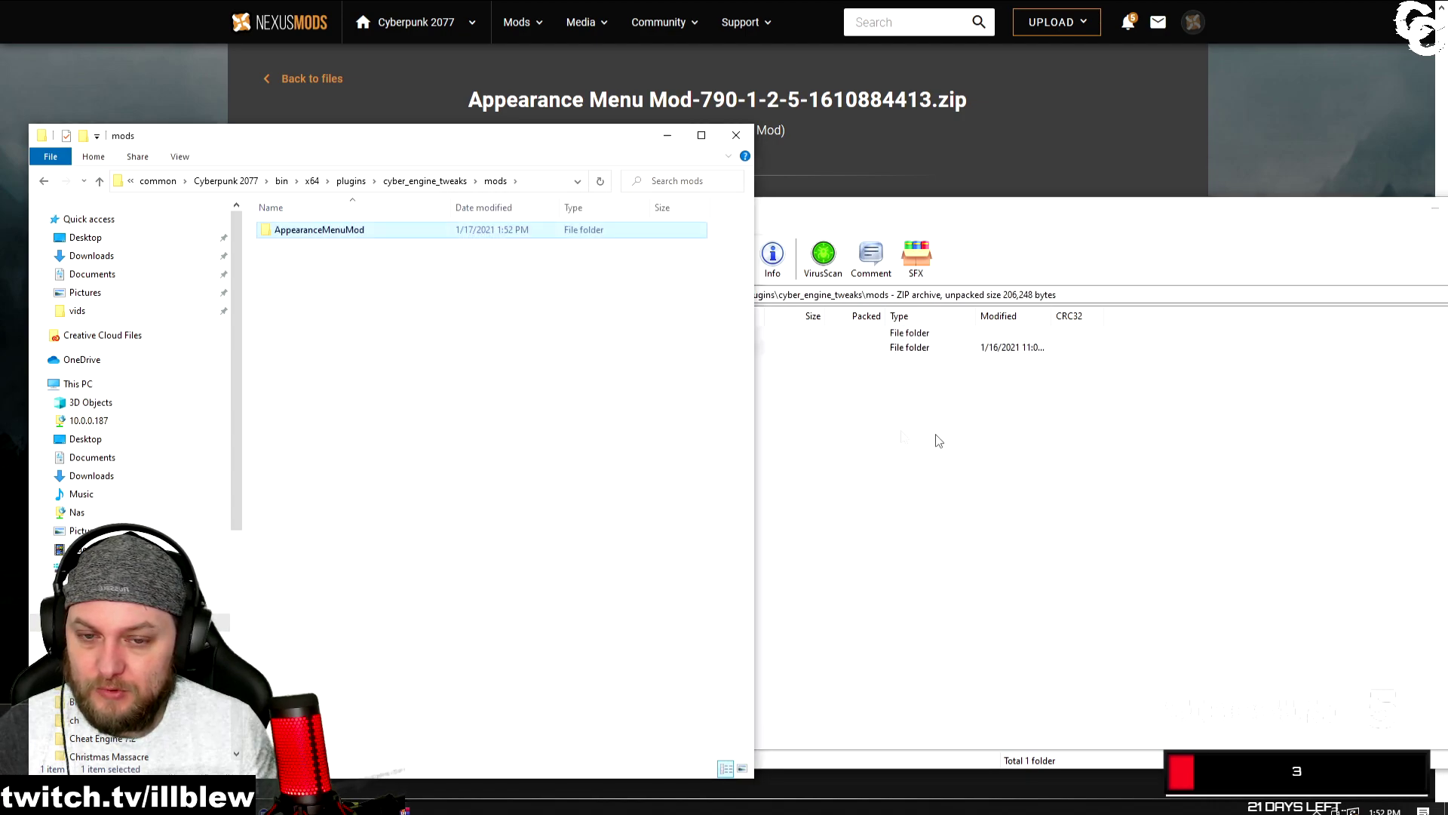
left_click(973, 452)
left_click(1248, 210)
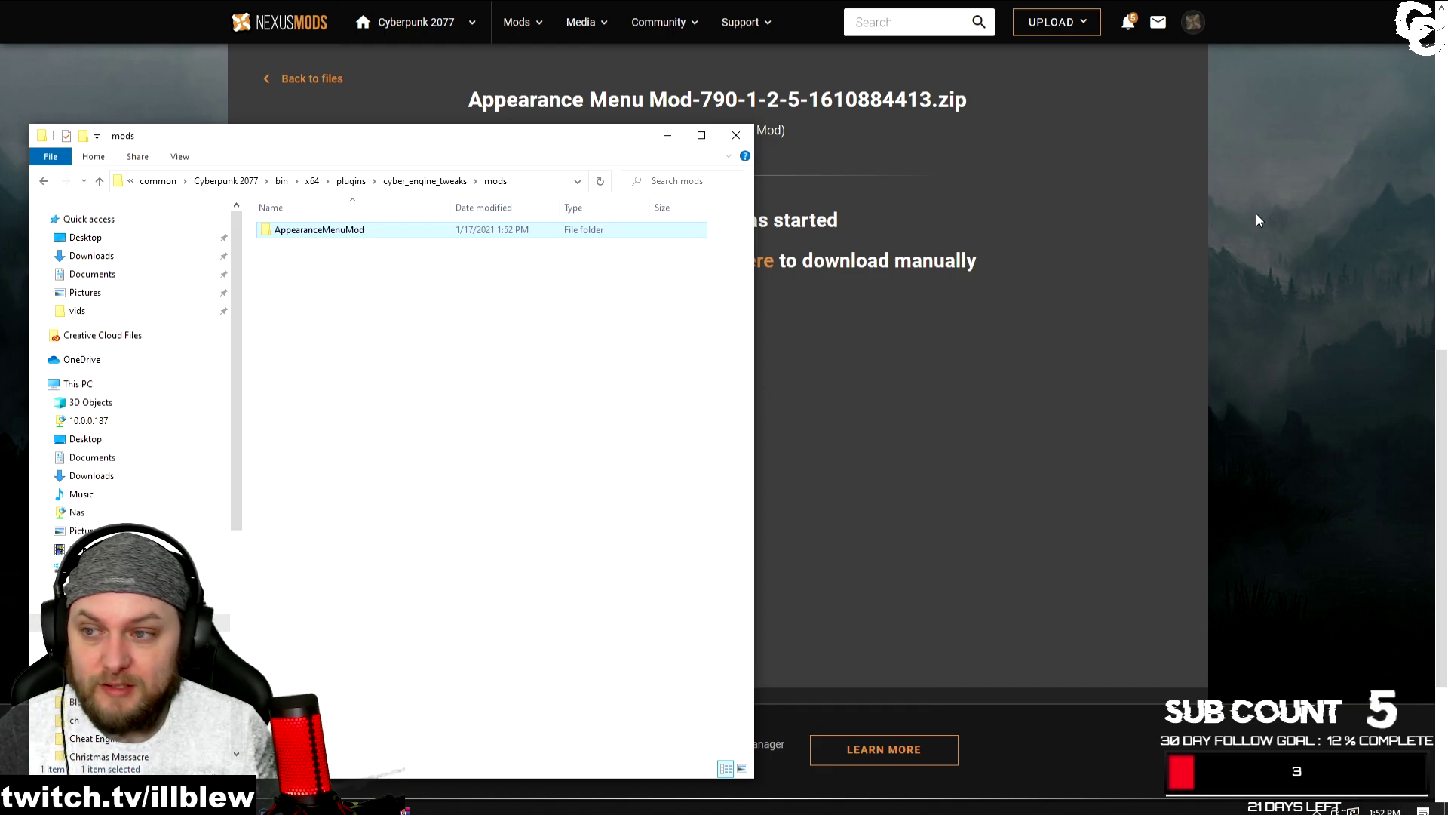
- Read the Appearance Menu Mod description's Manual Installation steps, highlighting the Step 3 text
left_click(1096, 333)
scroll(940, 433, "up", 5)
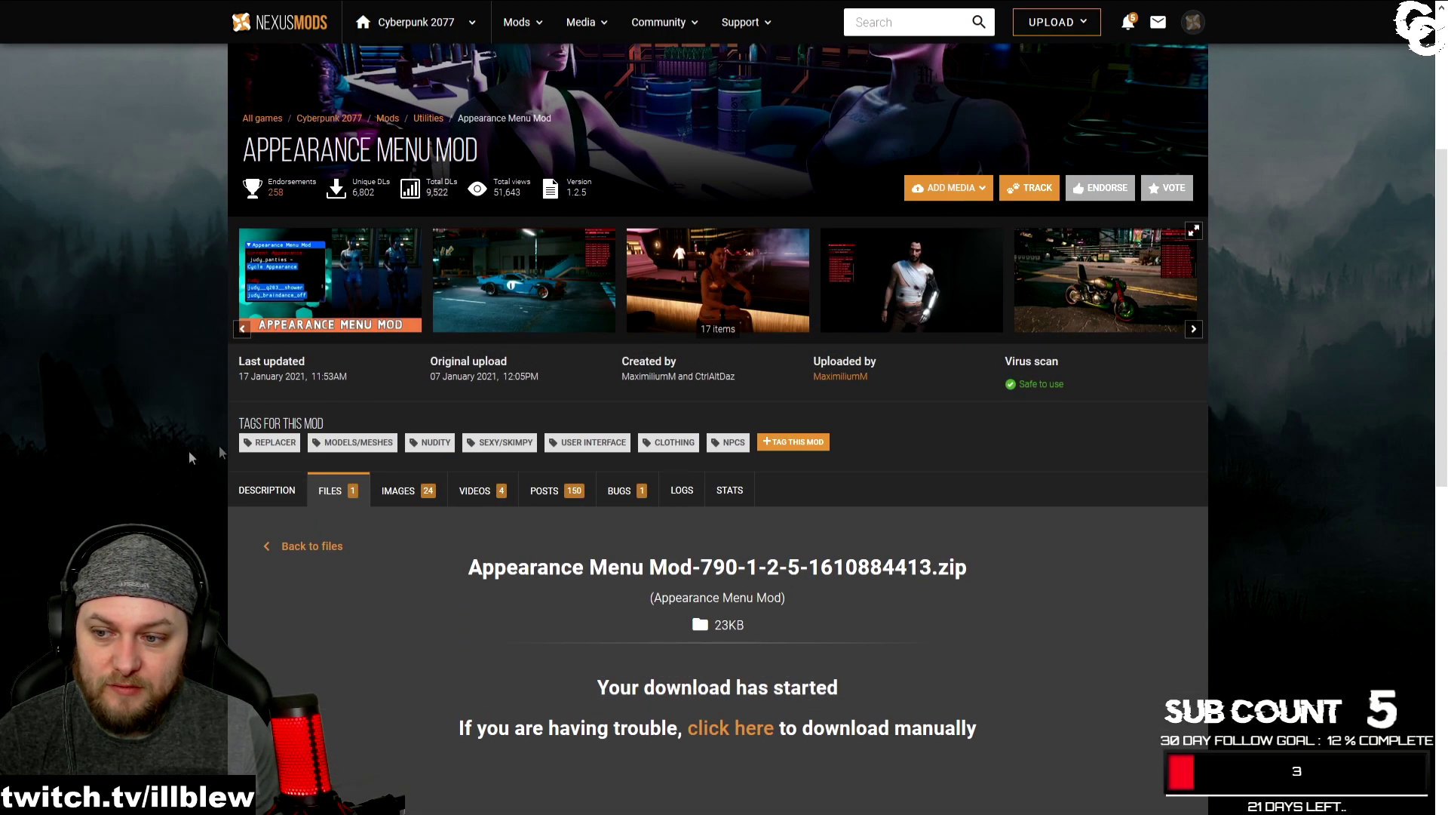
left_click(267, 490)
scroll(397, 587, "down", 3)
scroll(327, 587, "down", 2)
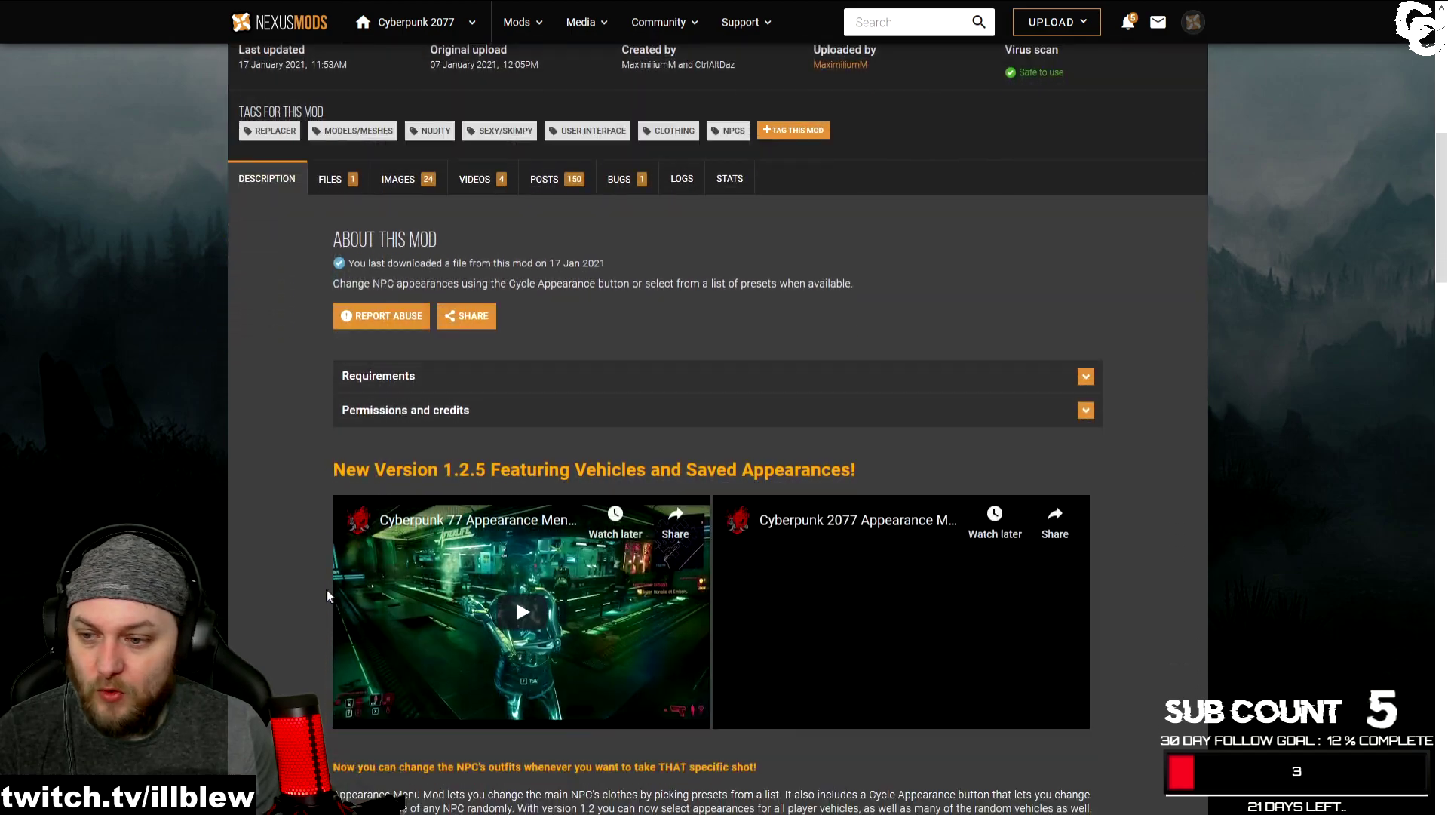
scroll(237, 499, "down", 4)
scroll(421, 644, "down", 4)
scroll(515, 725, "down", 2)
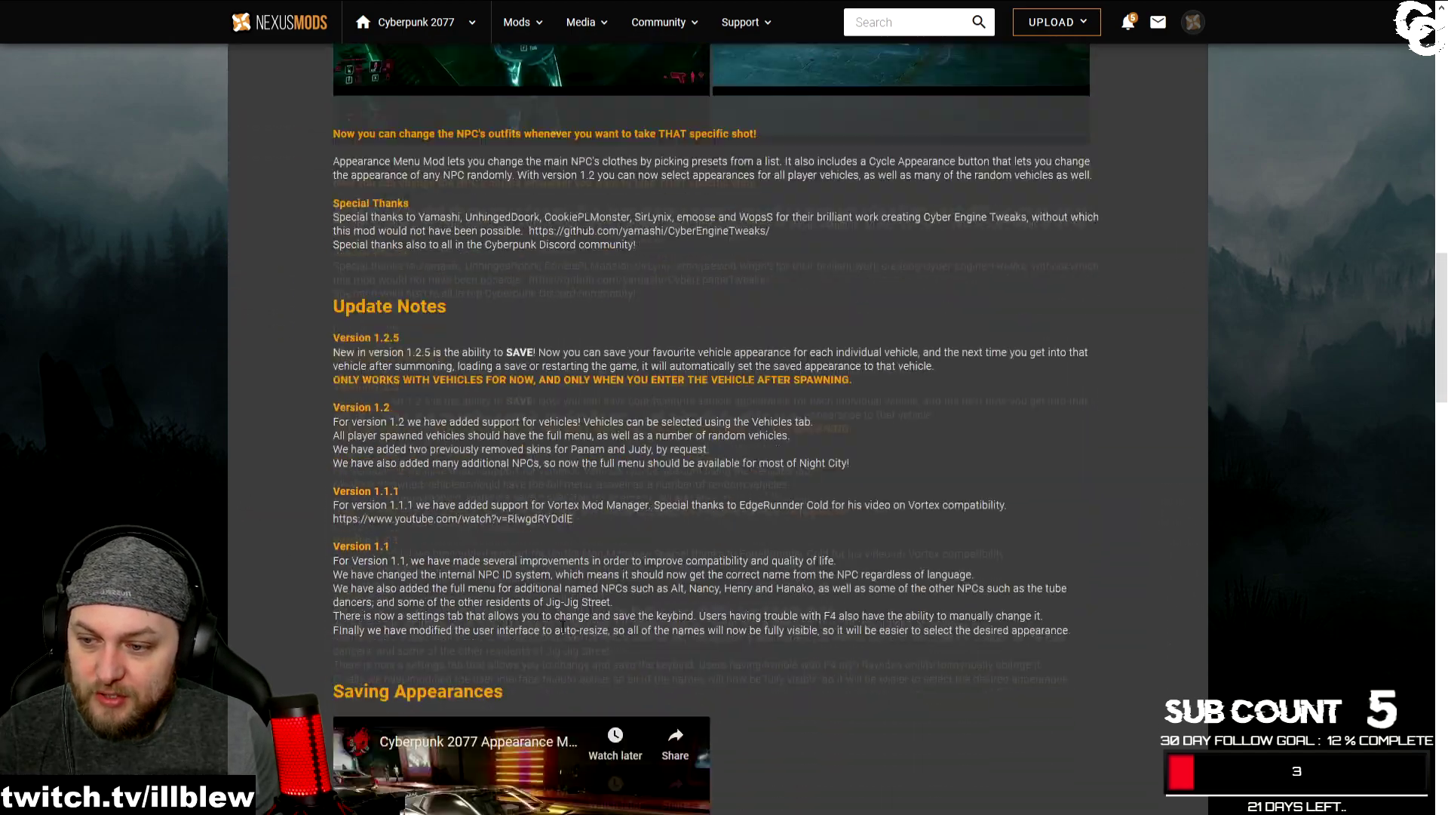
scroll(637, 765, "down", 5)
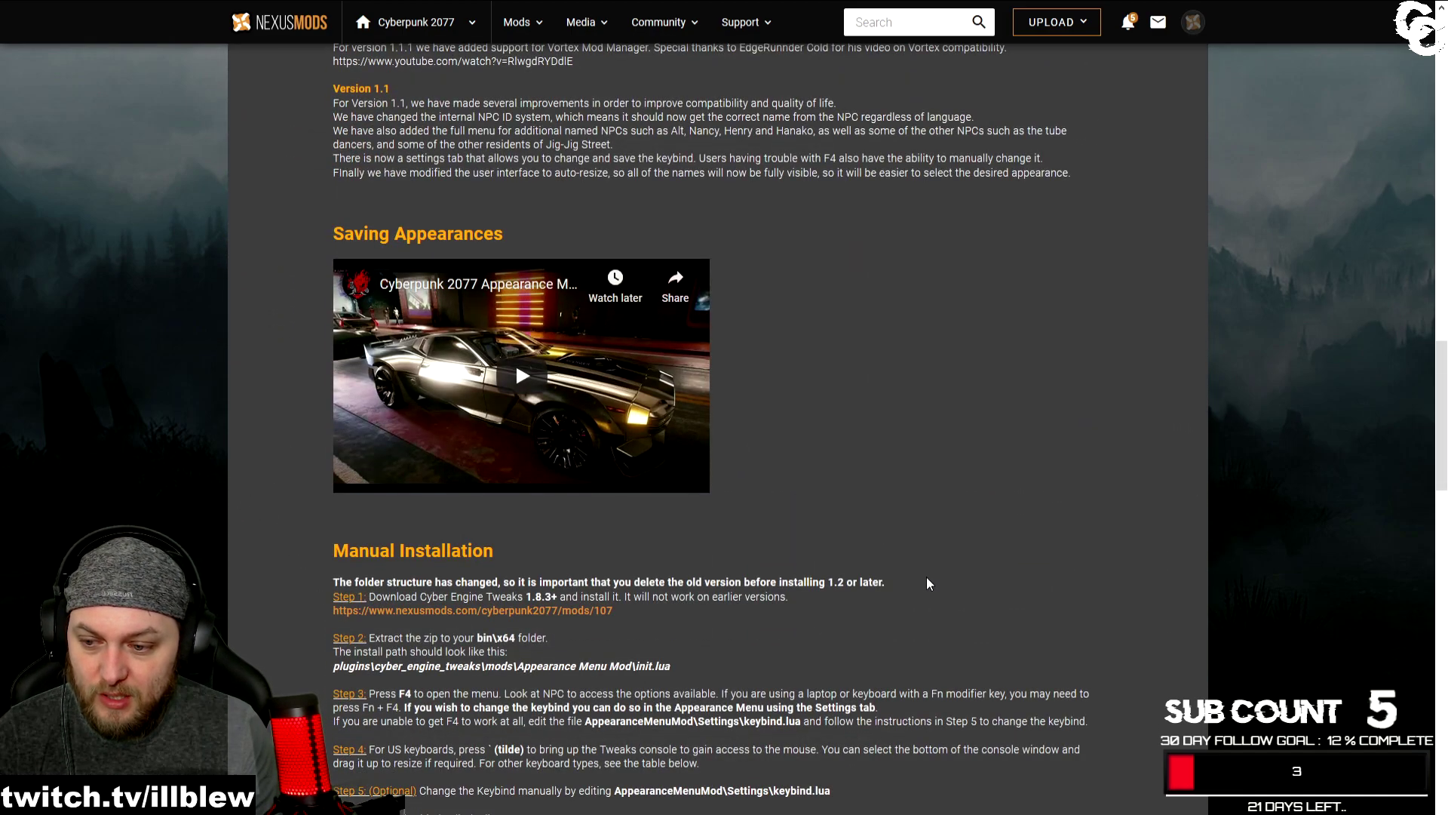
scroll(928, 575, "down", 1)
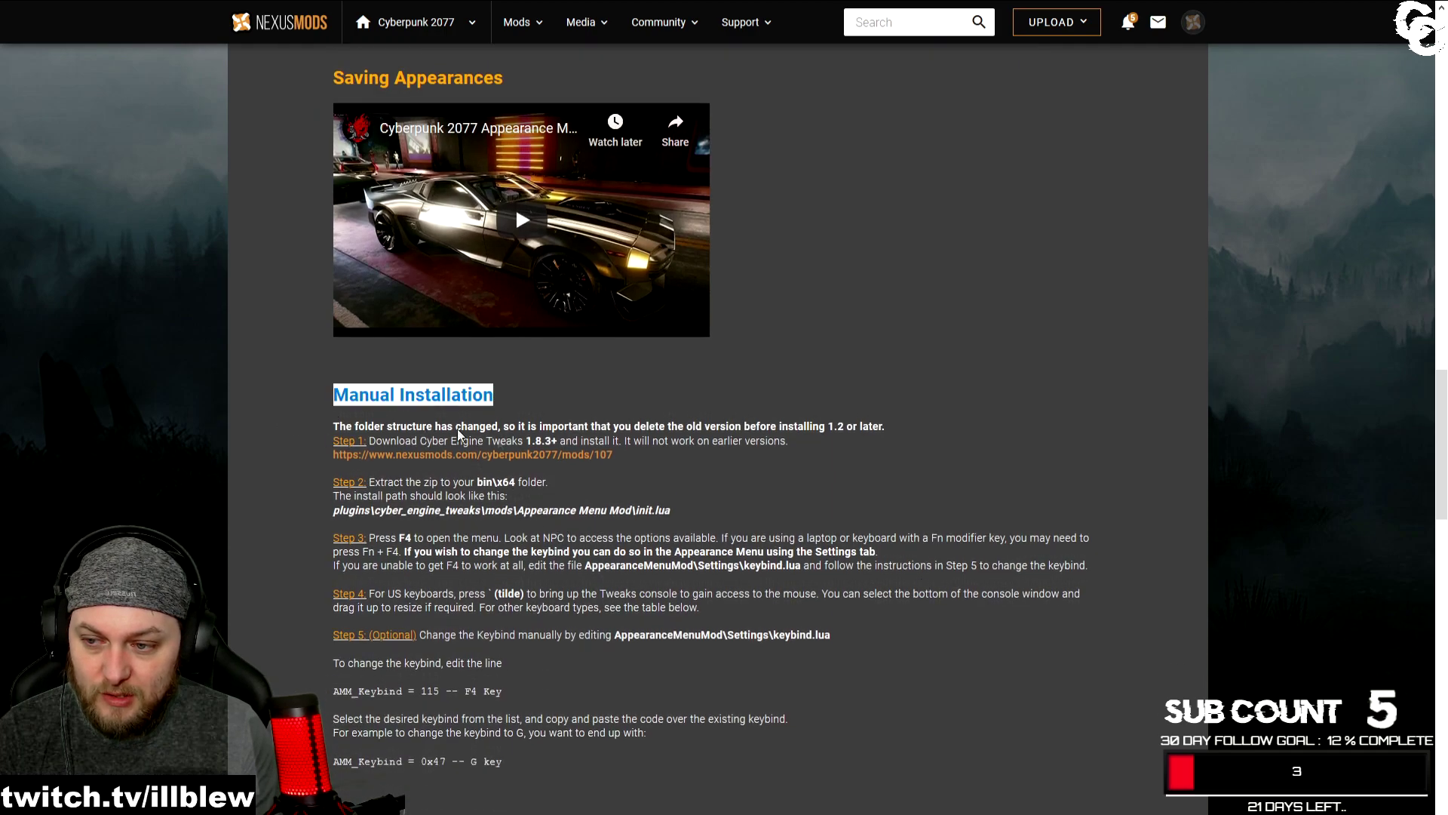
left_click_drag(330, 385, 1014, 666)
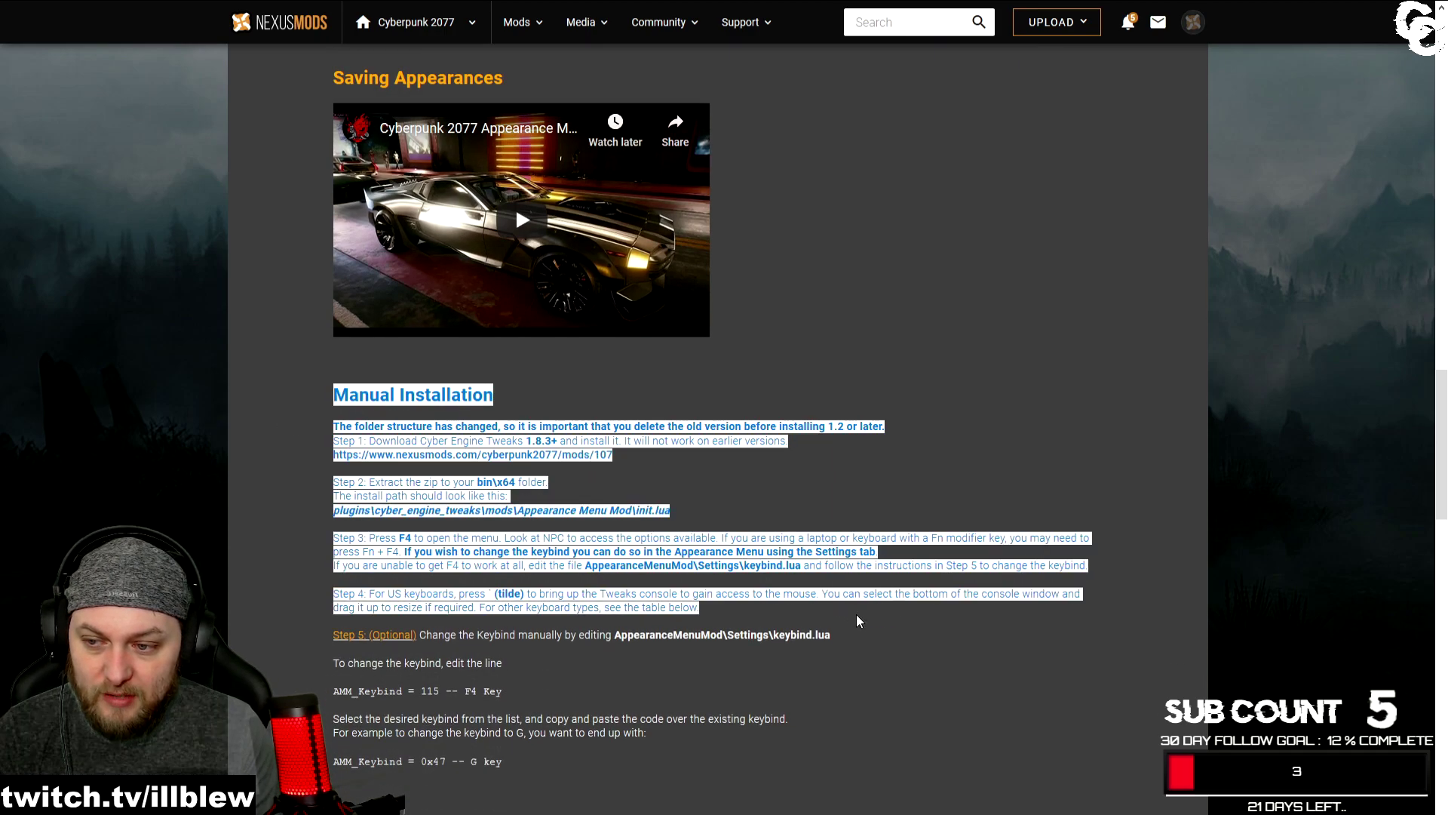
left_click(1017, 661)
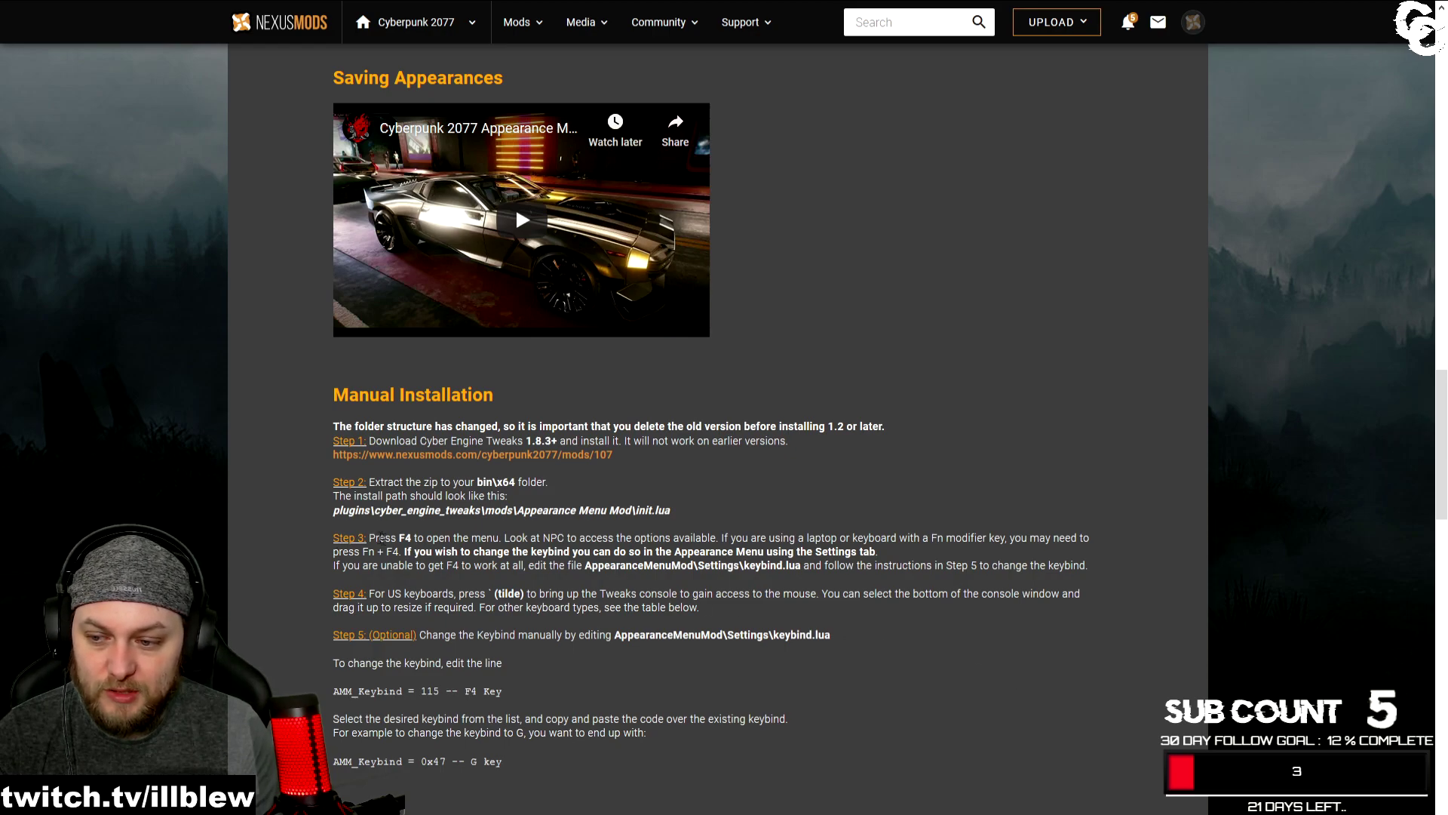
left_click_drag(369, 538, 442, 539)
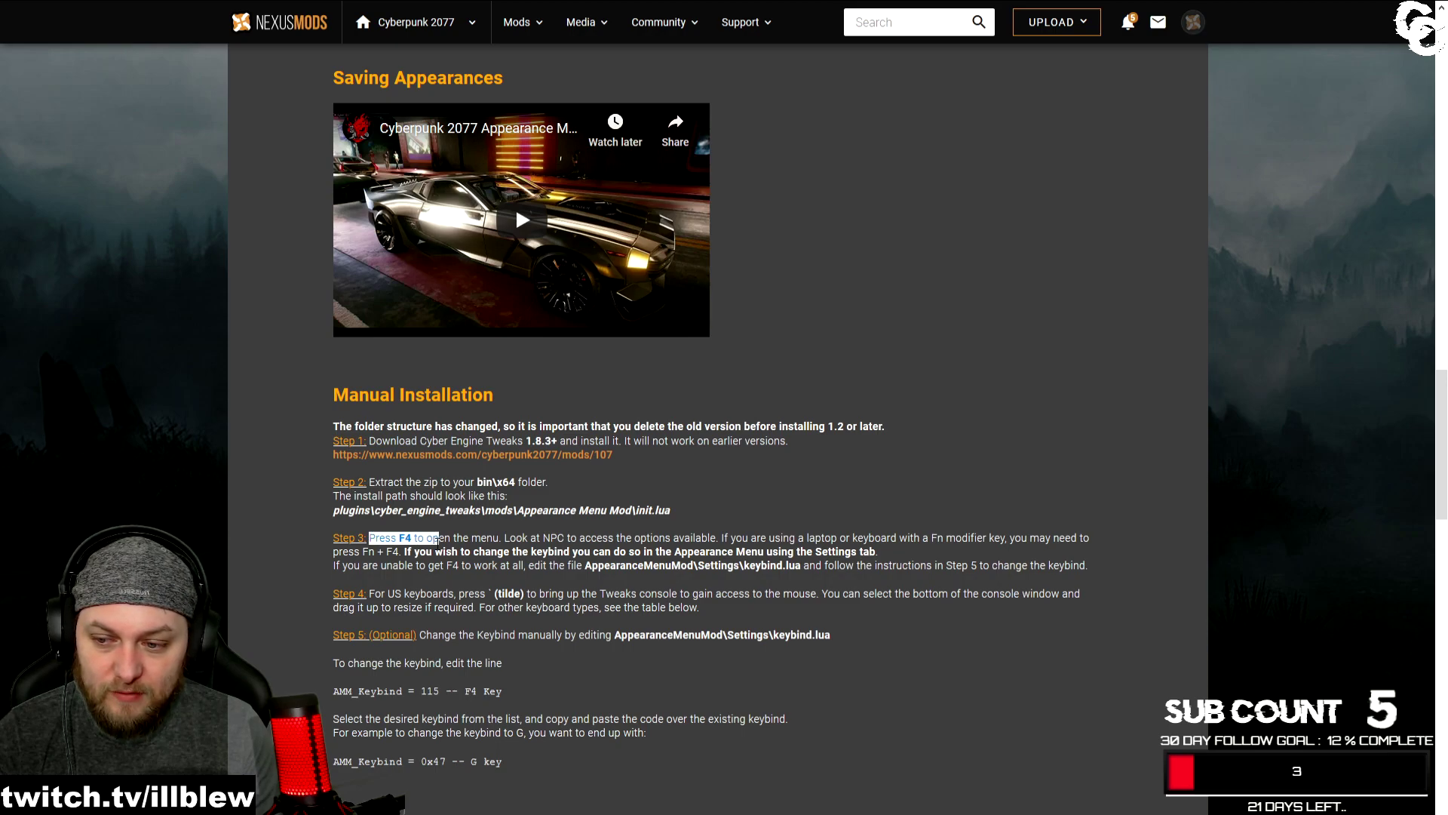
left_click_drag(505, 540, 781, 540)
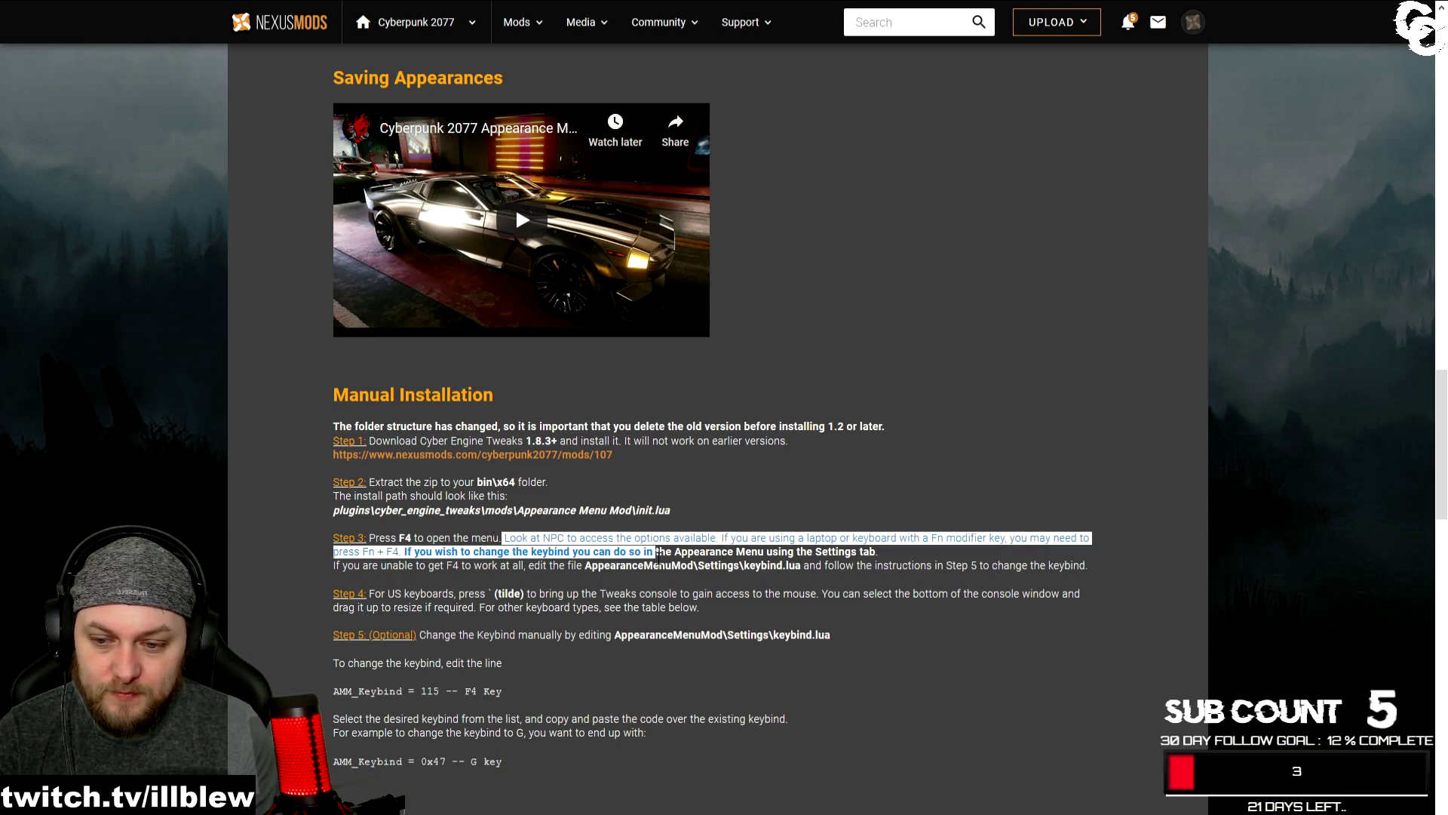